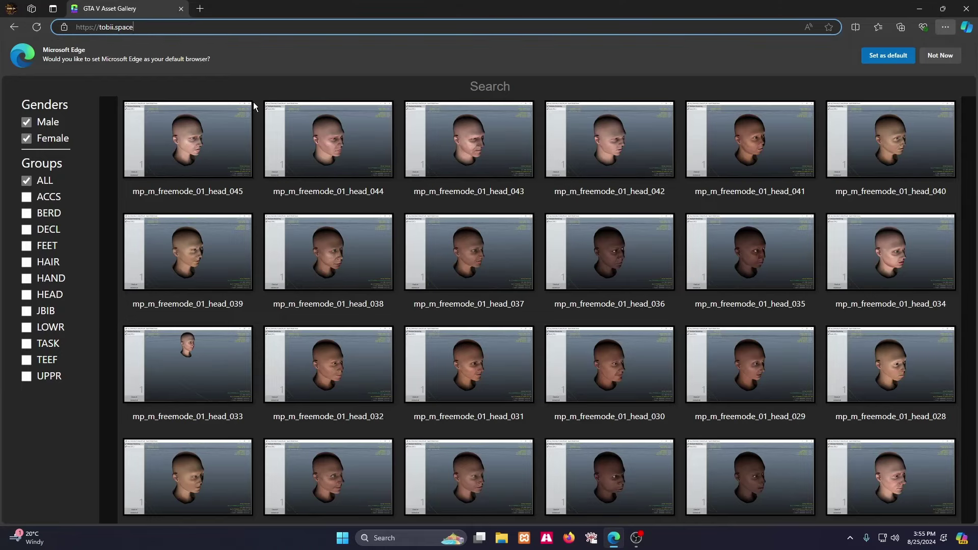
Filter the asset gallery to the JBIB group for both male and female models.
{"action": "scroll", "coordinate": [242, 253], "scroll_direction": "down", "scroll_amount": 7}
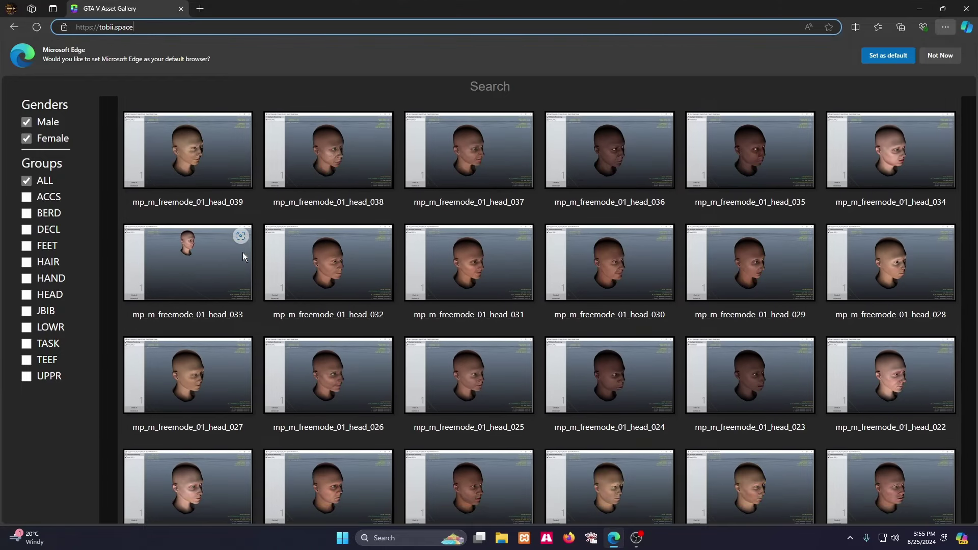
{"action": "scroll", "coordinate": [243, 251], "scroll_direction": "down", "scroll_amount": 2}
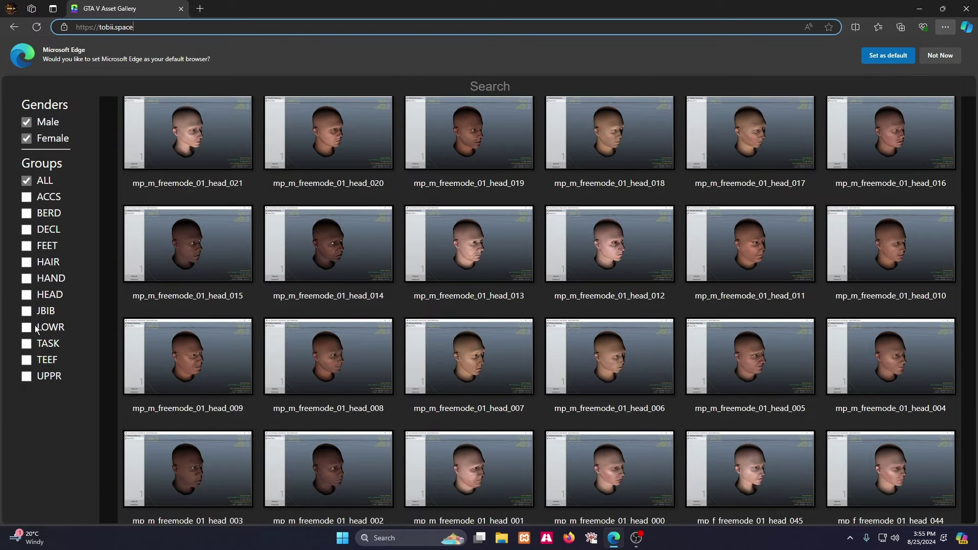
{"action": "left_click", "coordinate": [26, 311]}
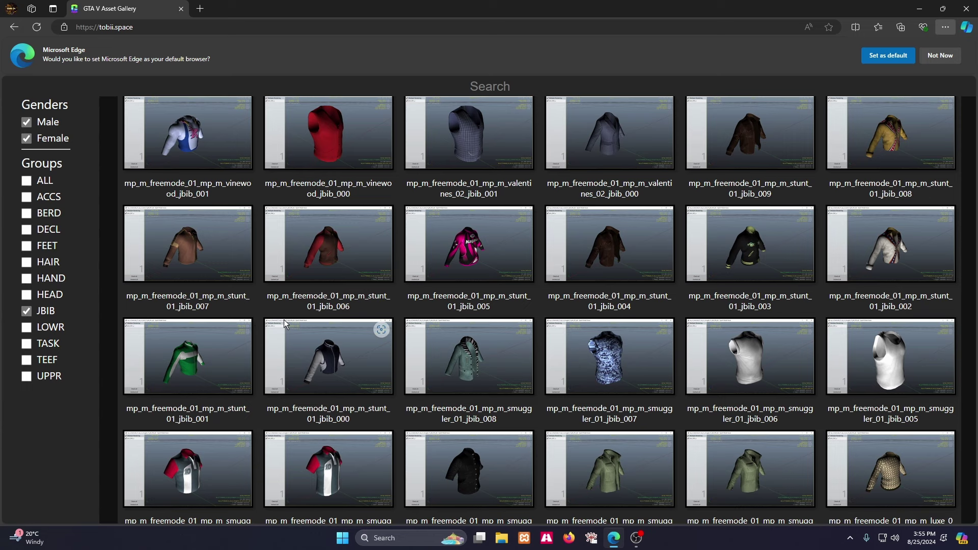
{"action": "scroll", "coordinate": [286, 320], "scroll_direction": "up", "scroll_amount": 5}
{"action": "scroll", "coordinate": [286, 317], "scroll_direction": "up", "scroll_amount": 3}
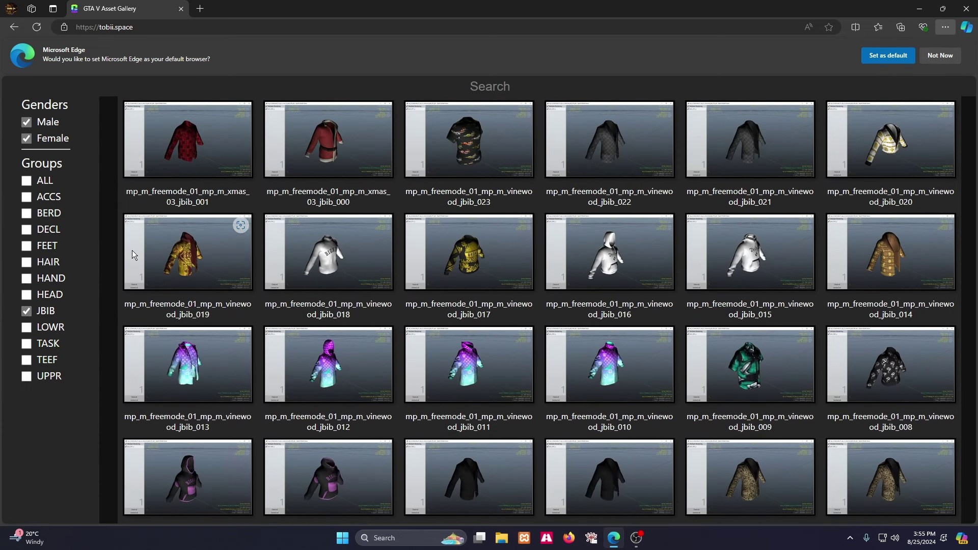
Preview the ACCS, BERD and DECL groups one after another, turning each filter off again while keeping JBIB selected.
{"action": "left_click", "coordinate": [27, 198]}
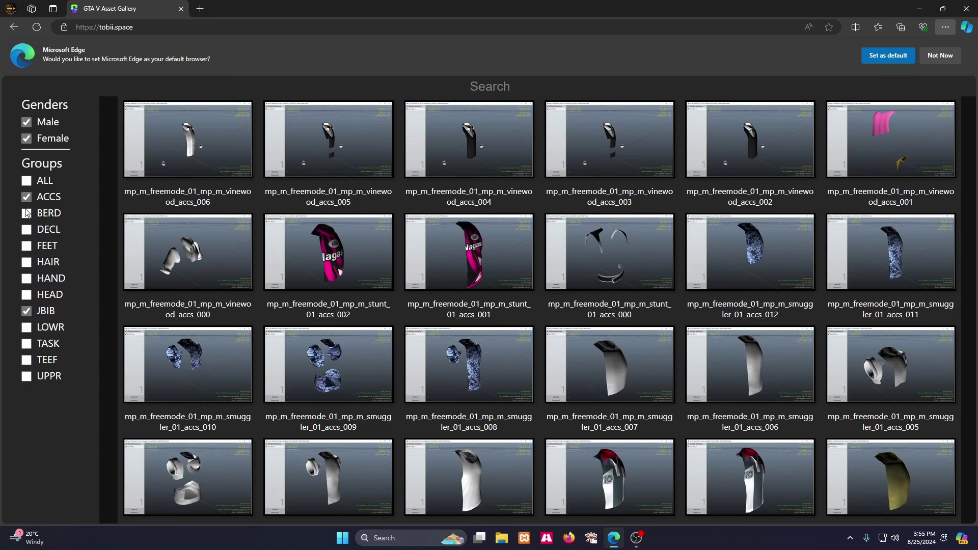
{"action": "left_click", "coordinate": [26, 213]}
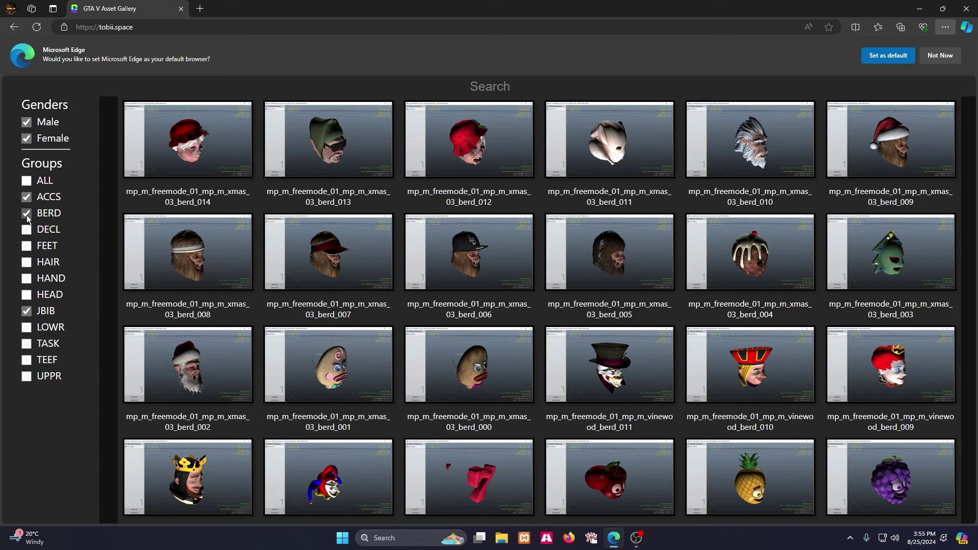
{"action": "left_click", "coordinate": [27, 213]}
{"action": "left_click", "coordinate": [28, 229]}
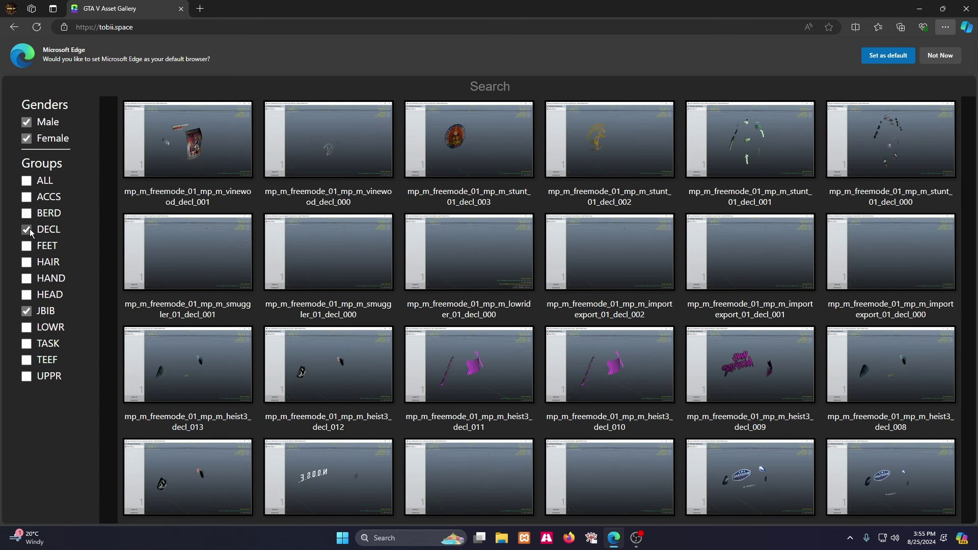
{"action": "left_click", "coordinate": [29, 228]}
Preview the FEET, HAIR, HAND and HEAD groups one after another, turning each filter off again.
{"action": "left_click", "coordinate": [29, 243]}
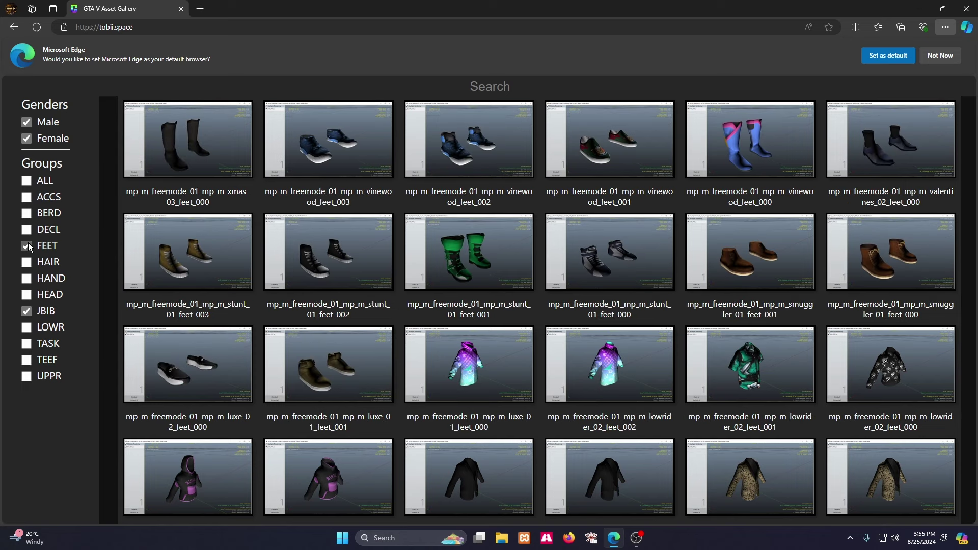
{"action": "left_click", "coordinate": [28, 243]}
{"action": "left_click", "coordinate": [29, 264]}
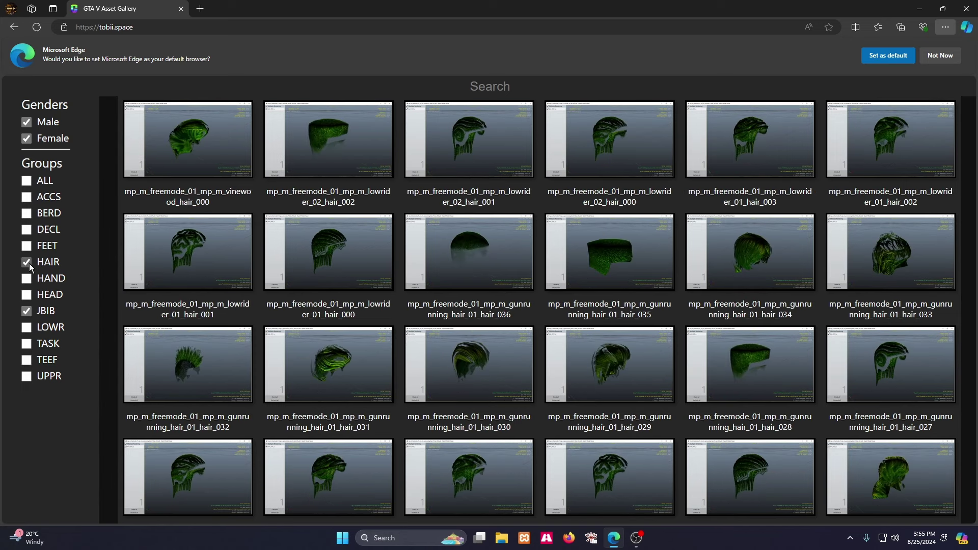
{"action": "left_click", "coordinate": [29, 264]}
{"action": "left_click", "coordinate": [30, 282]}
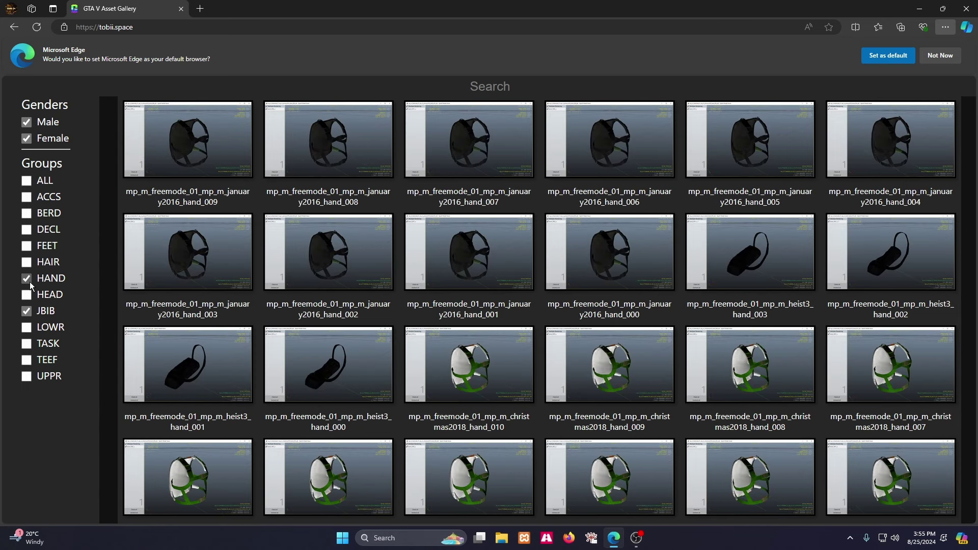
{"action": "left_click", "coordinate": [30, 283]}
{"action": "left_click", "coordinate": [29, 295]}
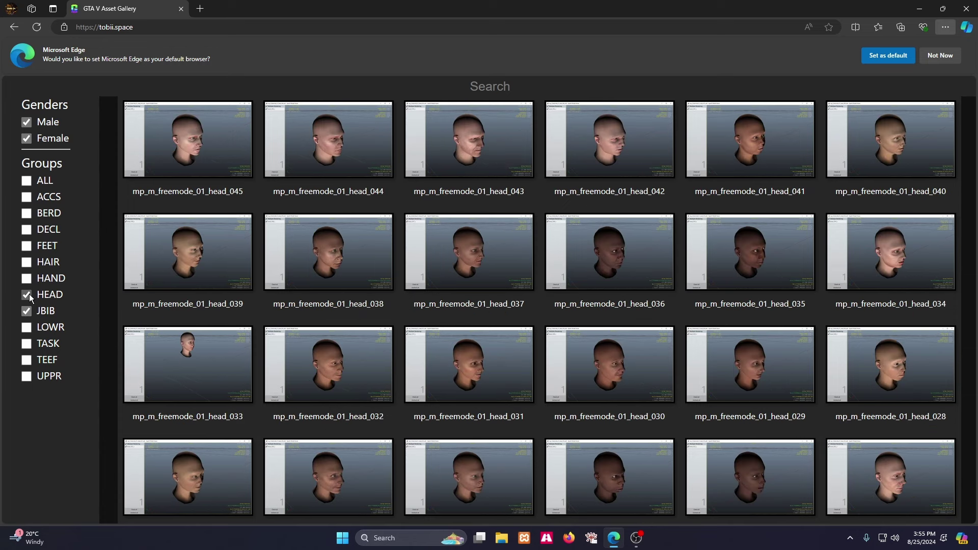
{"action": "left_click", "coordinate": [29, 294]}
Preview the LOWR, TASK, TEEF and UPPR groups one after another, turning each filter off so that only JBIB stays selected.
{"action": "left_click", "coordinate": [29, 327]}
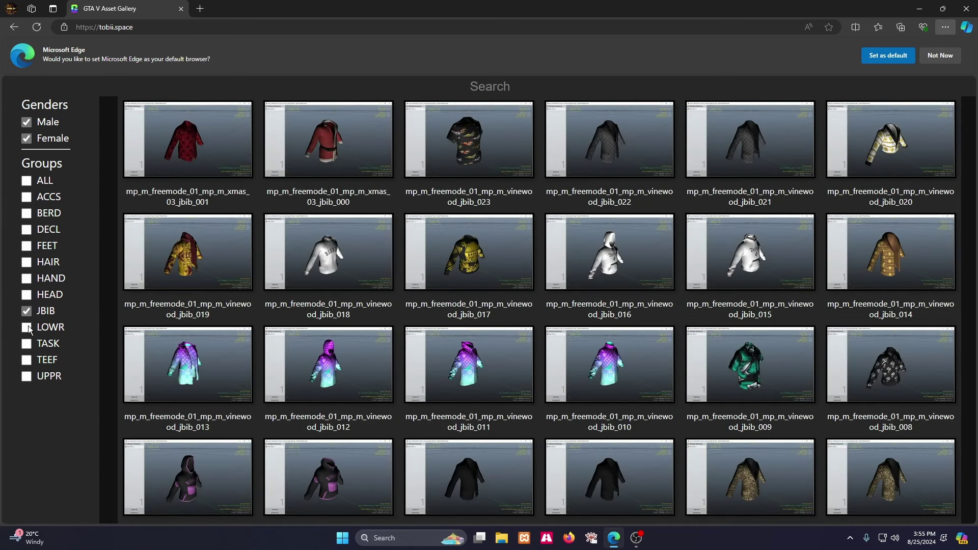
{"action": "left_click", "coordinate": [29, 327]}
{"action": "left_click", "coordinate": [29, 344]}
{"action": "left_click", "coordinate": [28, 344]}
{"action": "left_click", "coordinate": [30, 360]}
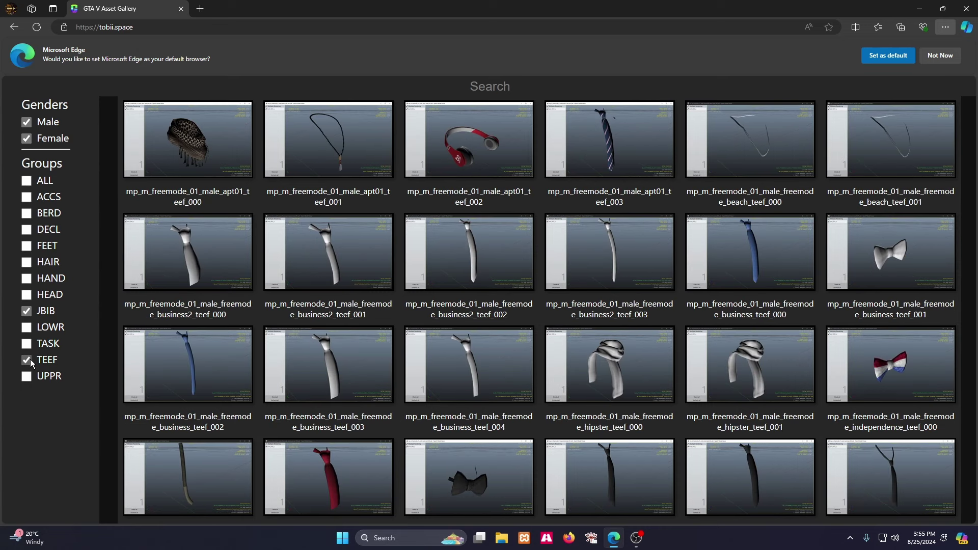
{"action": "left_click", "coordinate": [28, 360]}
{"action": "left_click", "coordinate": [29, 377]}
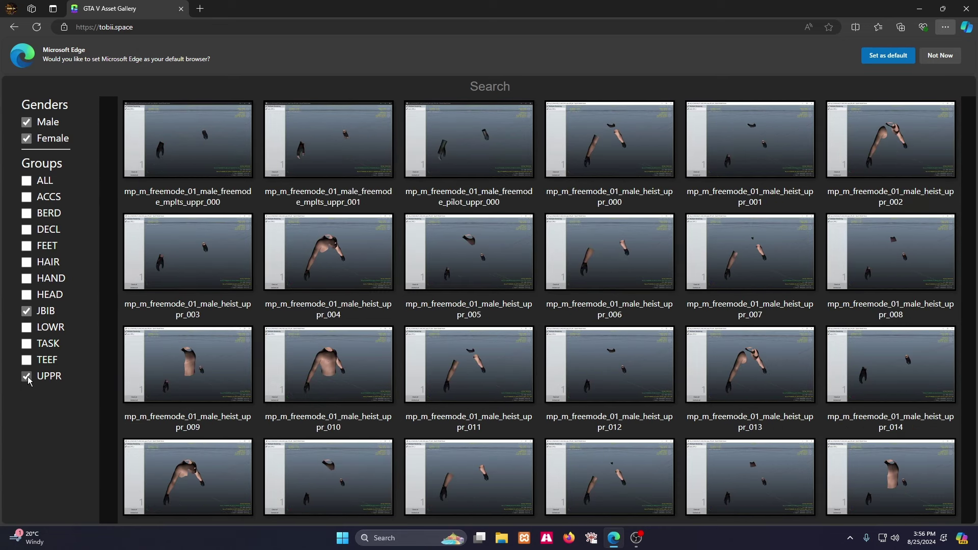
{"action": "left_click", "coordinate": [28, 377]}
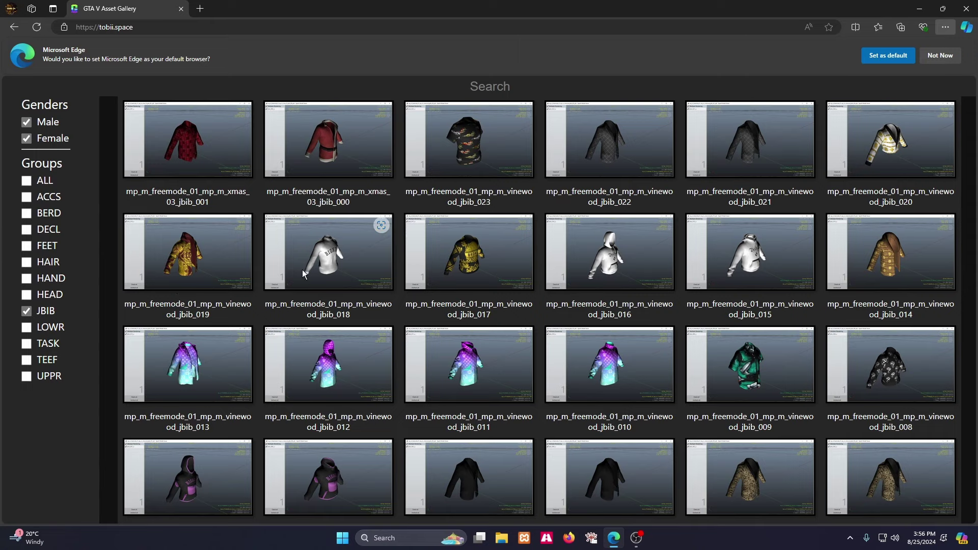
Decline the default-browser prompt and copy mp_m_freemode_01_mp_m_lowrider_01 from the name of the plain white T-shirt ending in jbib_000.
{"action": "scroll", "coordinate": [446, 321], "scroll_direction": "down", "scroll_amount": 4}
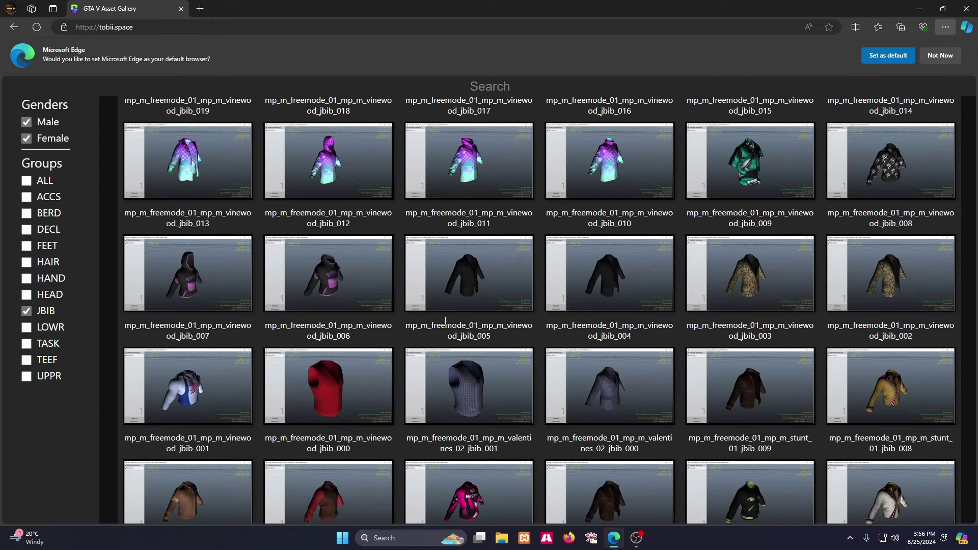
{"action": "scroll", "coordinate": [445, 322], "scroll_direction": "down", "scroll_amount": 2}
{"action": "scroll", "coordinate": [443, 322], "scroll_direction": "down", "scroll_amount": 3}
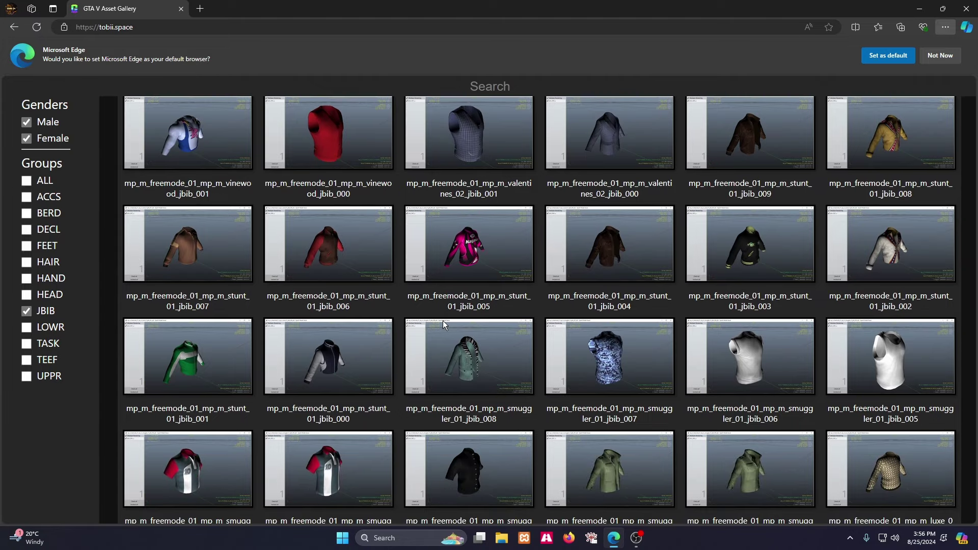
{"action": "scroll", "coordinate": [442, 320], "scroll_direction": "down", "scroll_amount": 6}
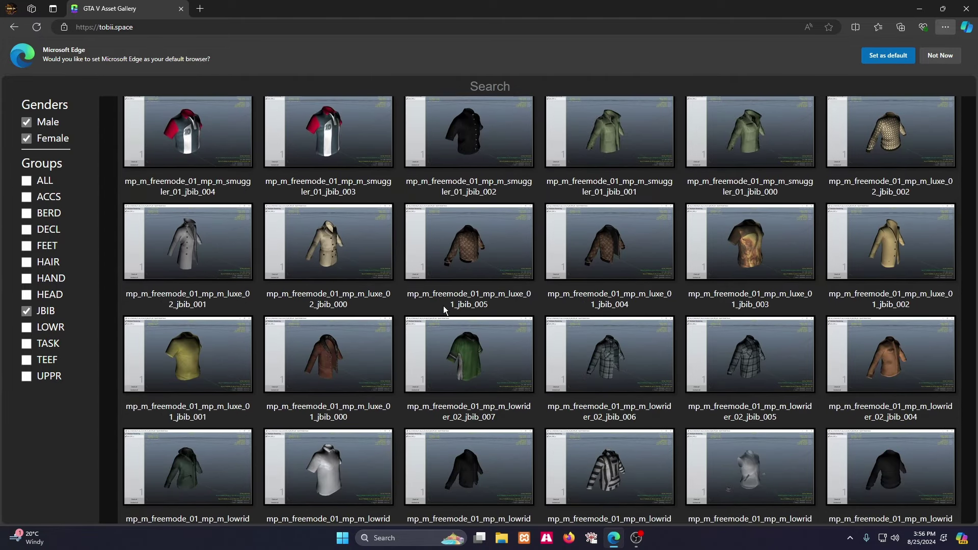
{"action": "scroll", "coordinate": [441, 309], "scroll_direction": "down", "scroll_amount": 5}
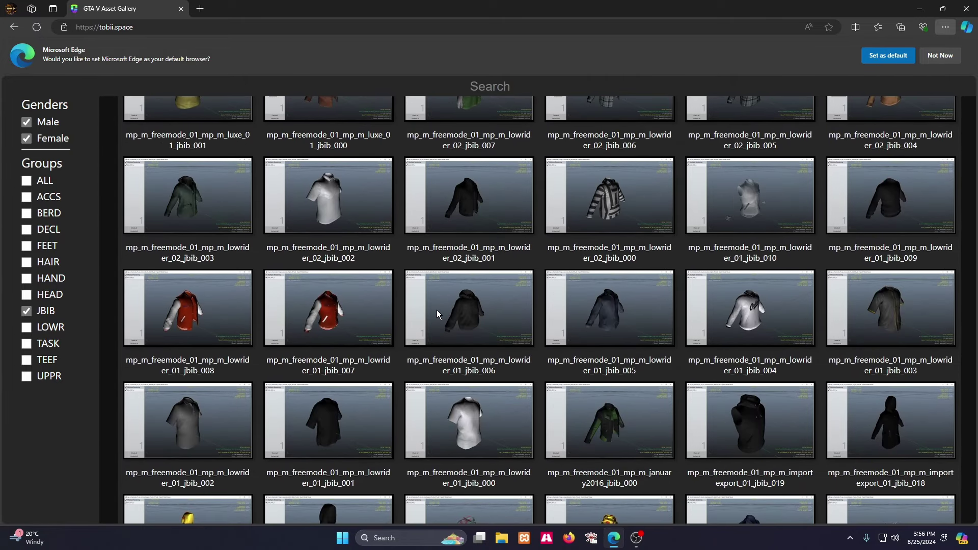
{"action": "scroll", "coordinate": [436, 314], "scroll_direction": "down", "scroll_amount": 2}
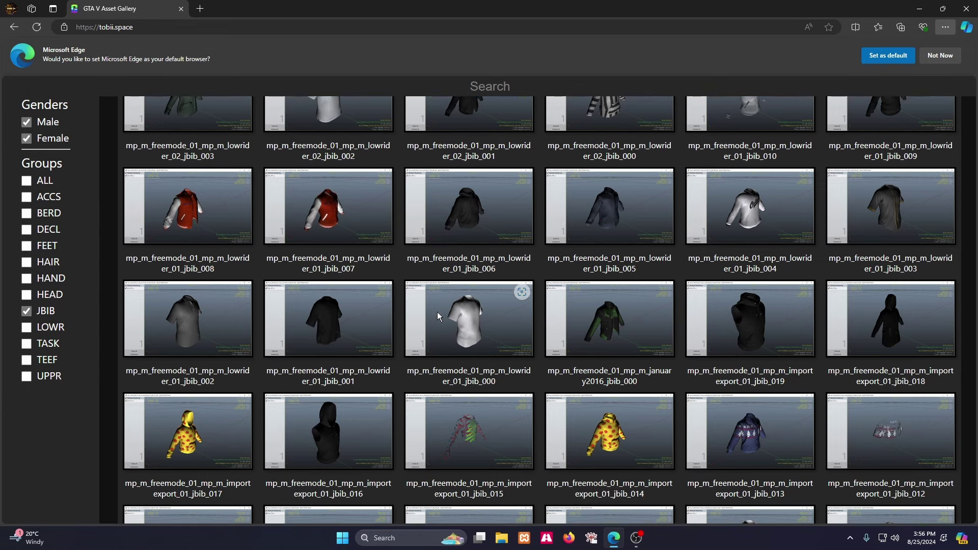
{"action": "left_click", "coordinate": [478, 323]}
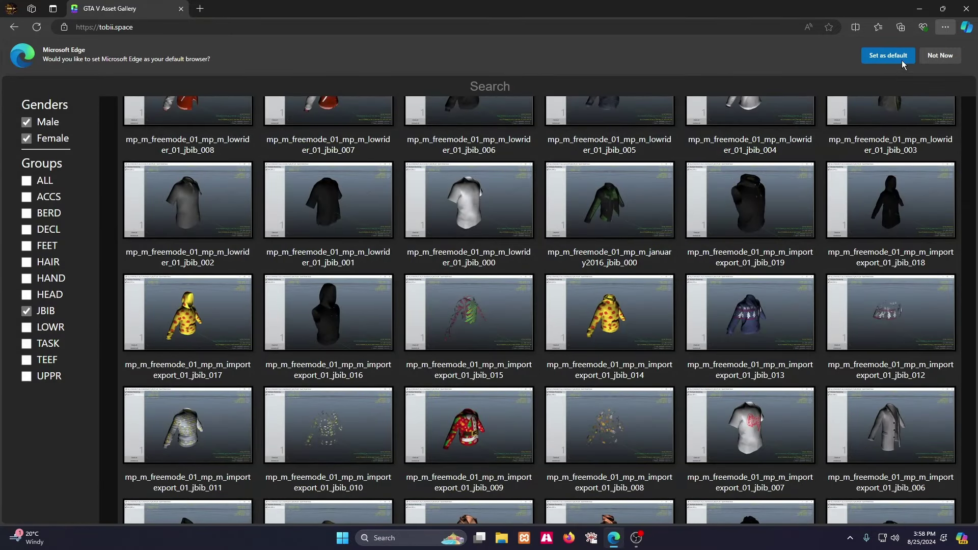
{"action": "left_click", "coordinate": [942, 56]}
{"action": "scroll", "coordinate": [565, 287], "scroll_direction": "up", "scroll_amount": 2}
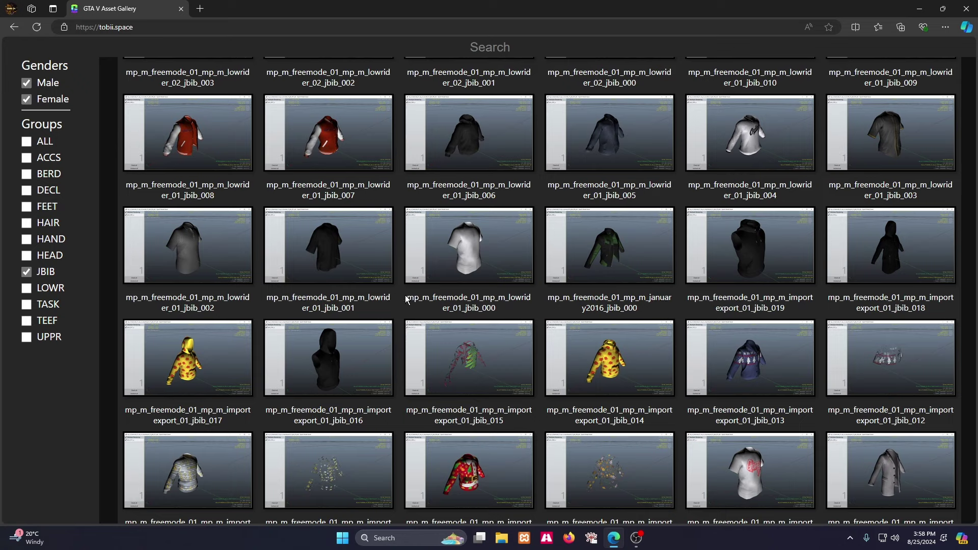
{"action": "left_click_drag", "start_coordinate": [407, 298], "coordinate": [462, 308]}
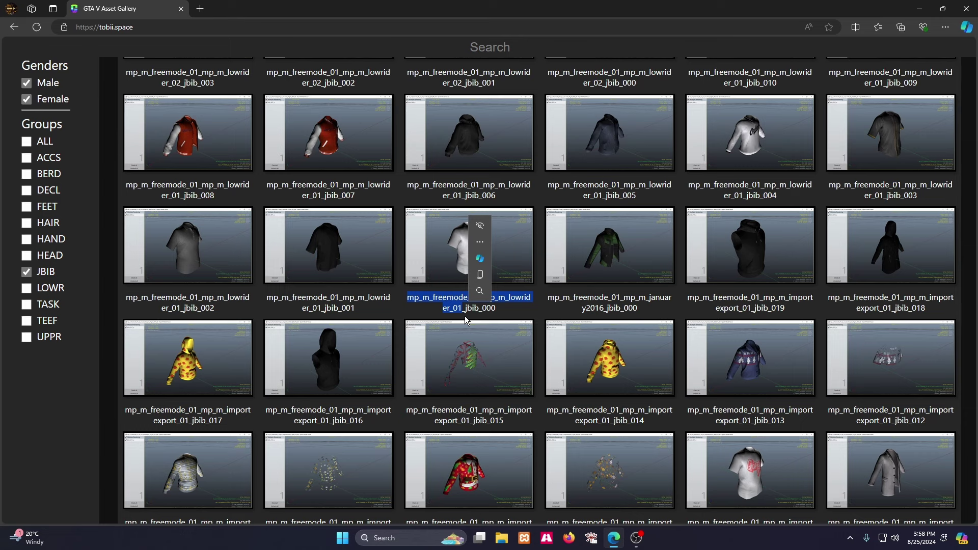
{"action": "key", "text": "ctrl+c"}
Switch to OpenIV, open Grand Theft Auto V for Windows and enable edit mode.
{"action": "key", "text": "super+d"}
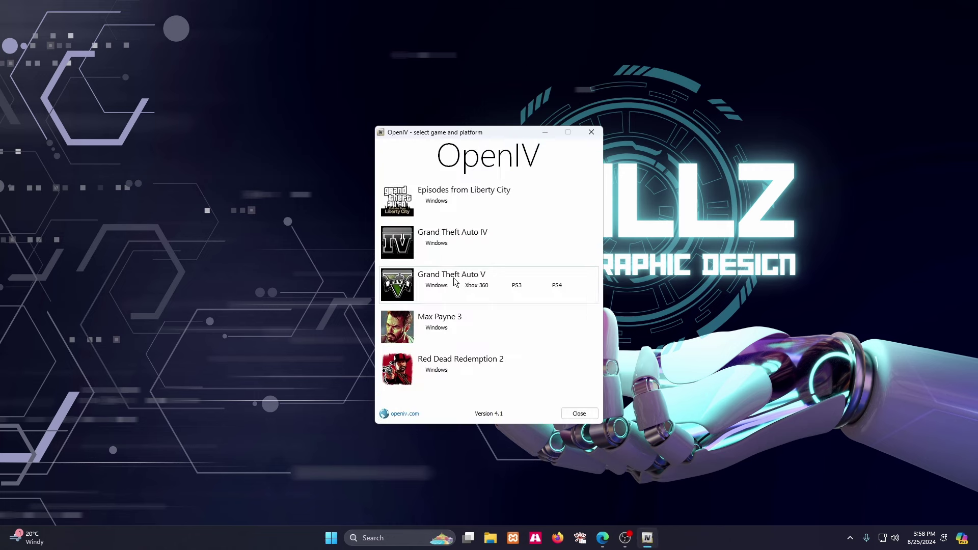
{"action": "left_click", "coordinate": [438, 286]}
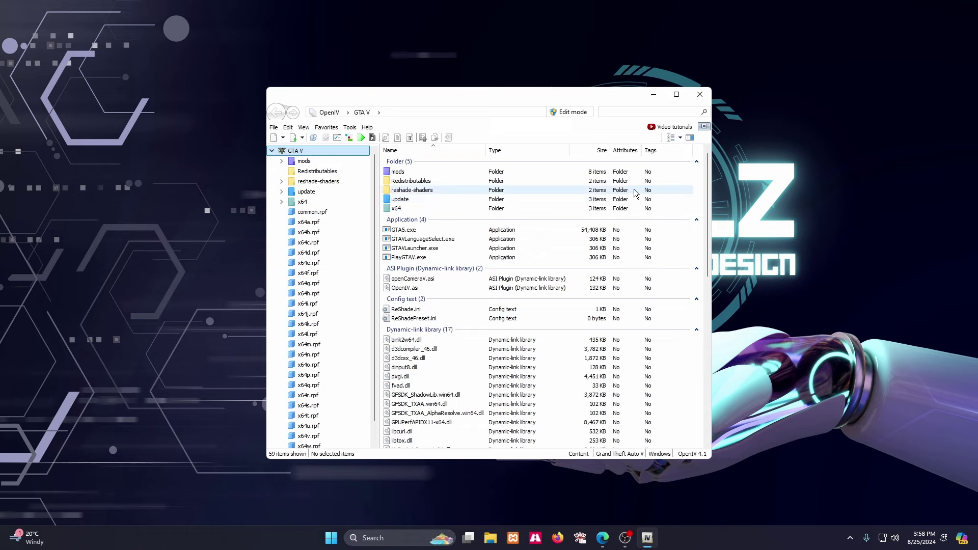
{"action": "left_click", "coordinate": [573, 113]}
{"action": "left_click", "coordinate": [523, 301]}
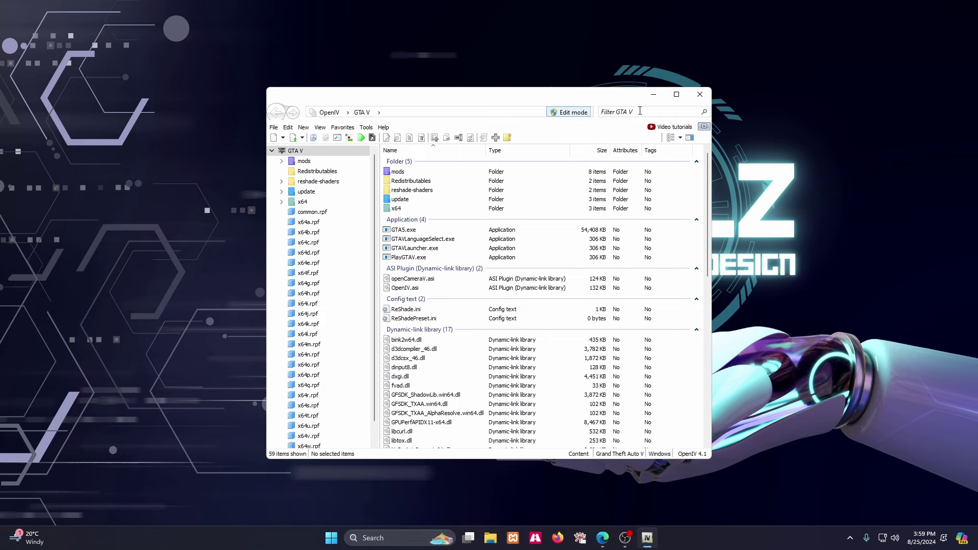
Search all archives for mp_m_freemode_01_mp_m_lowrider_01 and open the matching folder in mplowrider_male.rpf.
{"action": "left_click", "coordinate": [640, 111]}
{"action": "key", "text": "ctrl+v"}
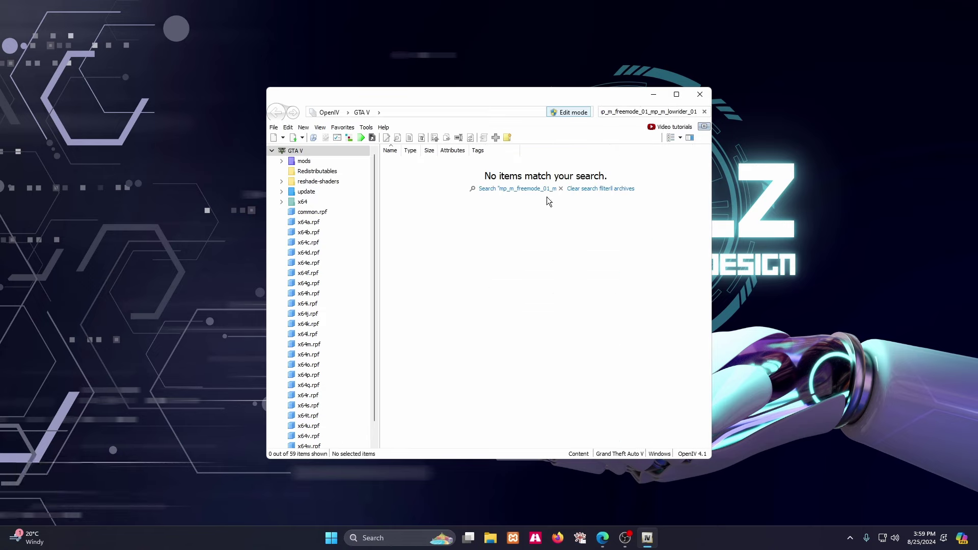
{"action": "left_click", "coordinate": [527, 190]}
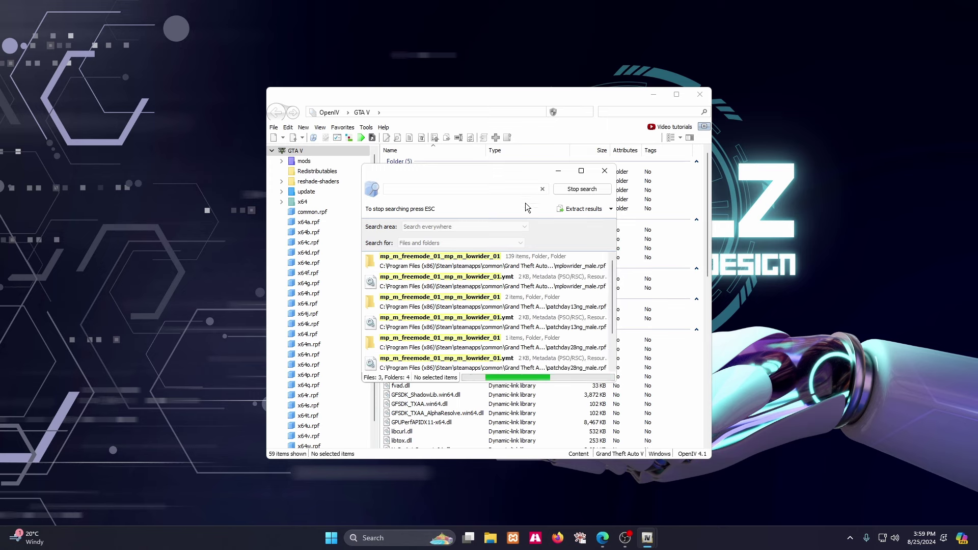
{"action": "left_click", "coordinate": [515, 266]}
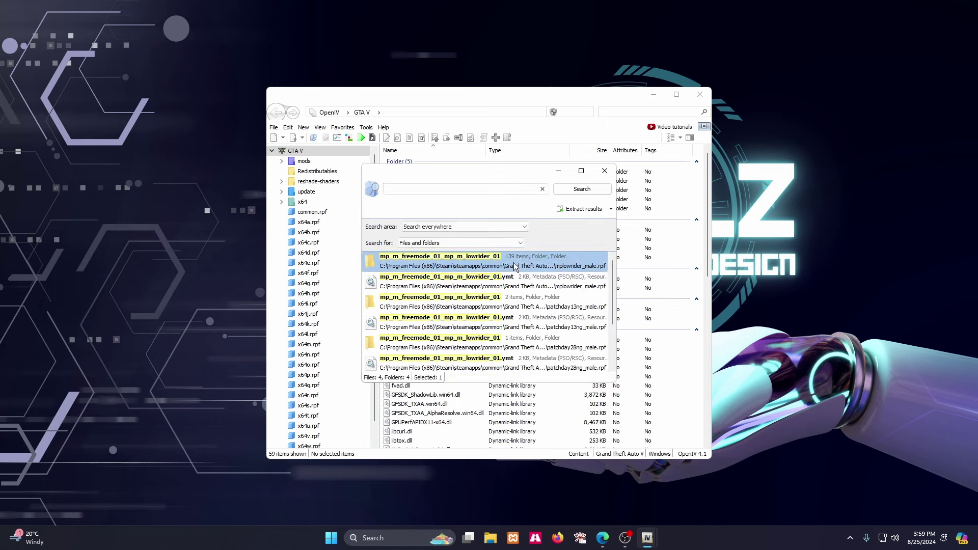
{"action": "double_click", "coordinate": [515, 266]}
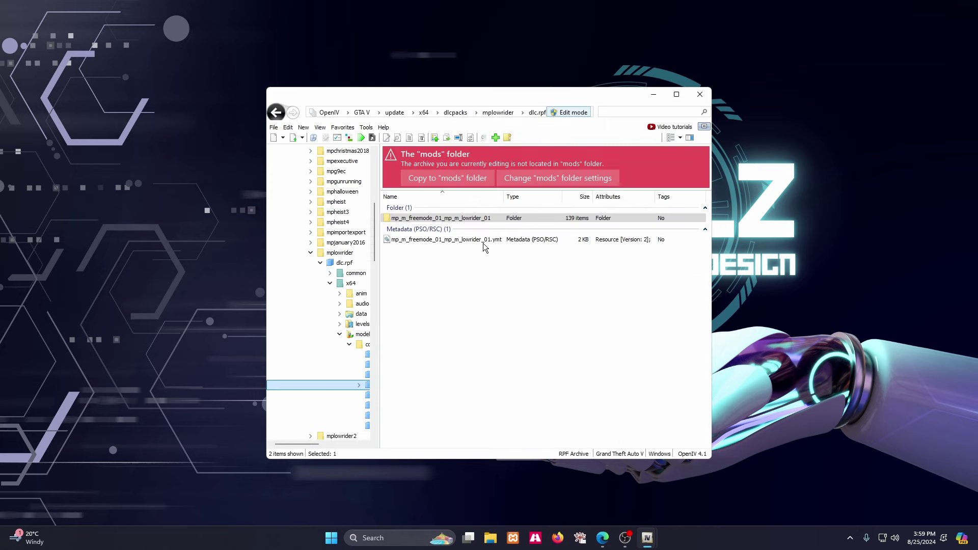
{"action": "double_click", "coordinate": [468, 220]}
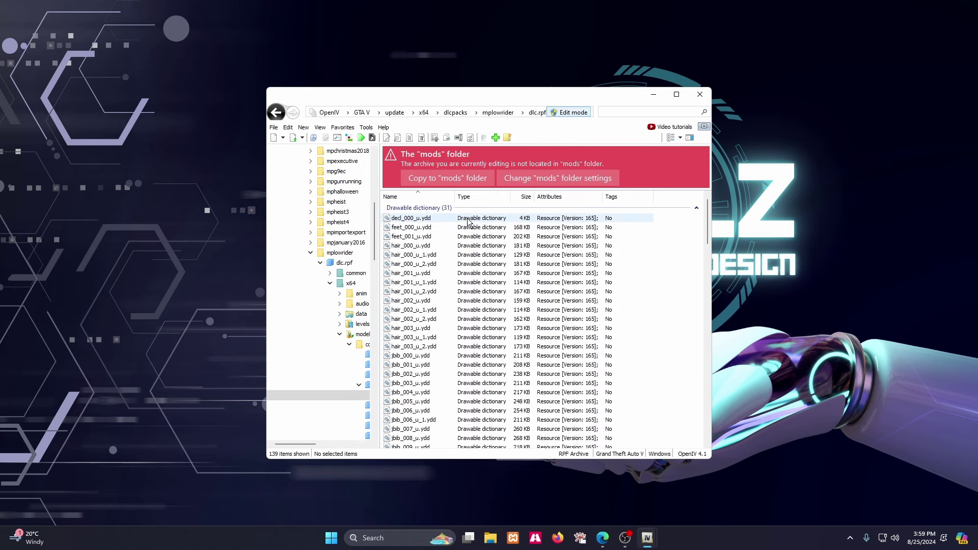
Place the OpenIV window beside the browser's asset gallery and open jbib_000_u.ydd in the model viewer.
{"action": "left_click_drag", "start_coordinate": [597, 96], "coordinate": [617, 82]}
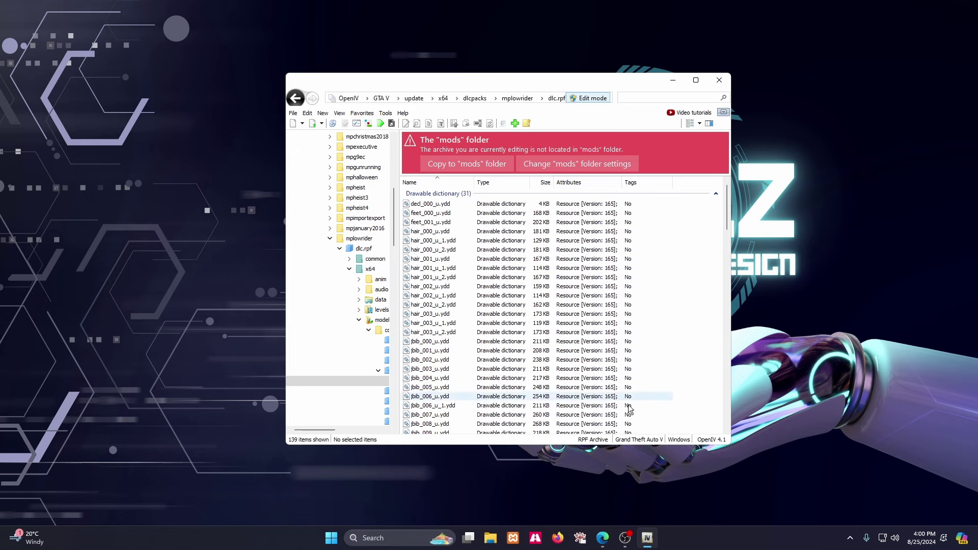
{"action": "left_click", "coordinate": [603, 538]}
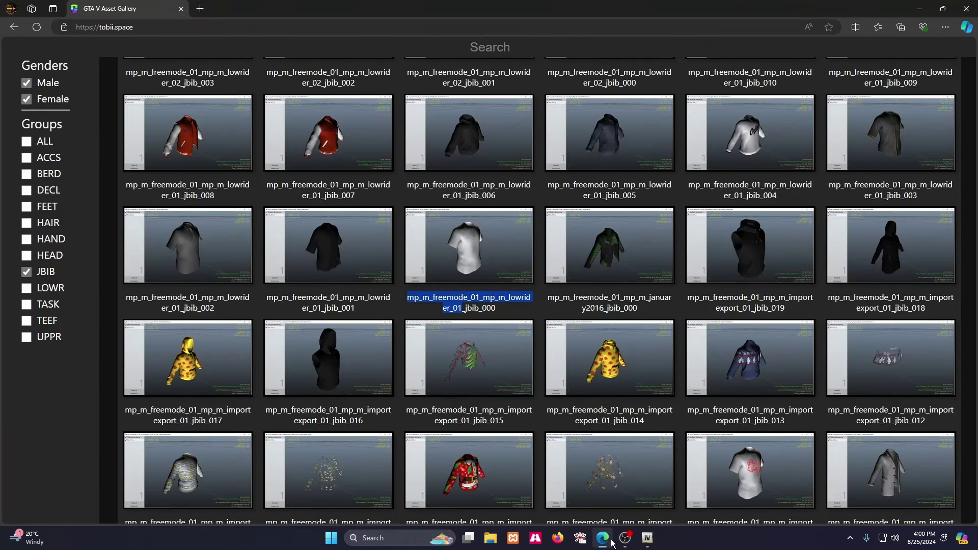
{"action": "left_click", "coordinate": [648, 538]}
{"action": "left_click_drag", "start_coordinate": [570, 89], "coordinate": [820, 81]}
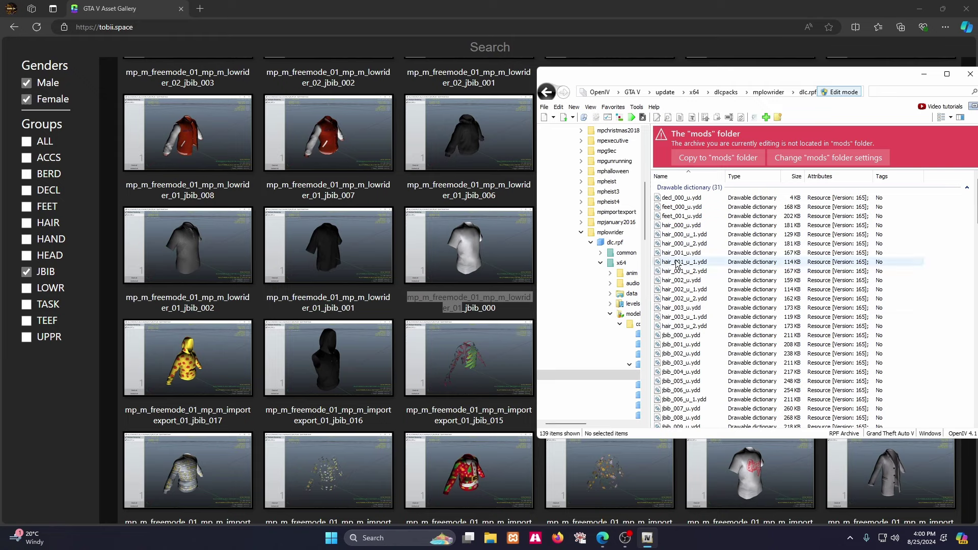
{"action": "left_click", "coordinate": [693, 336]}
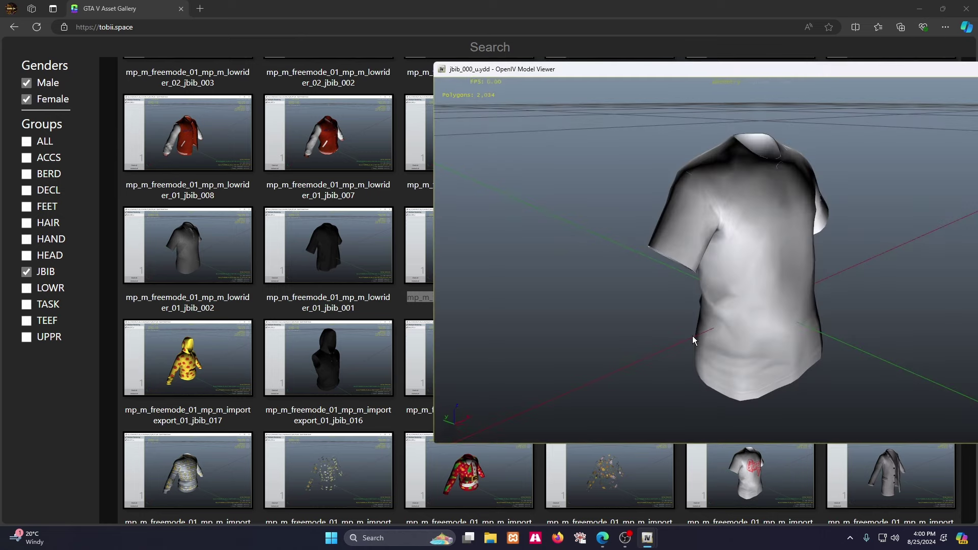
Minimize the browser, arrange the model viewer and OpenIV windows on the desktop, and copy jbib_000_u.ydd out to the desktop.
{"action": "left_click_drag", "start_coordinate": [829, 73], "coordinate": [580, 61]}
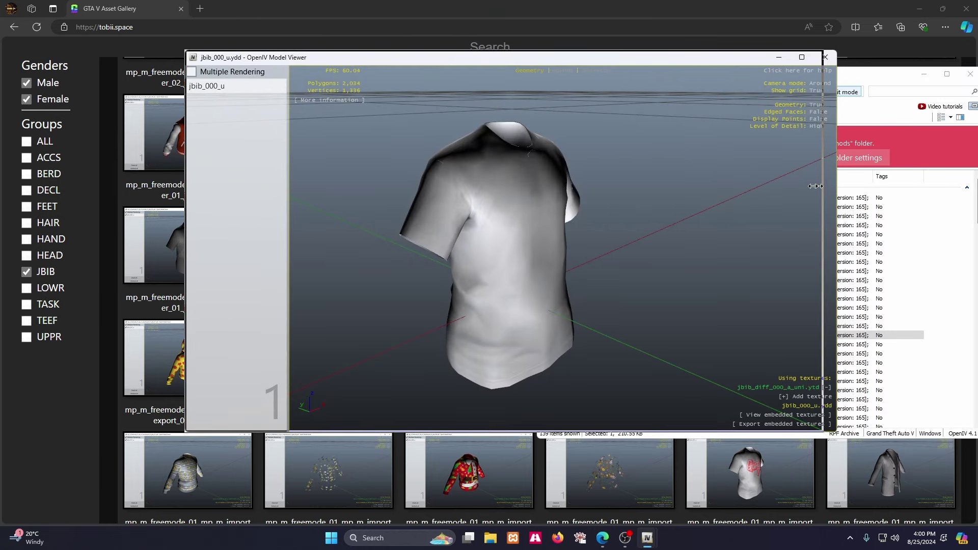
{"action": "left_click_drag", "start_coordinate": [838, 187], "coordinate": [634, 186]}
{"action": "left_click", "coordinate": [921, 9]}
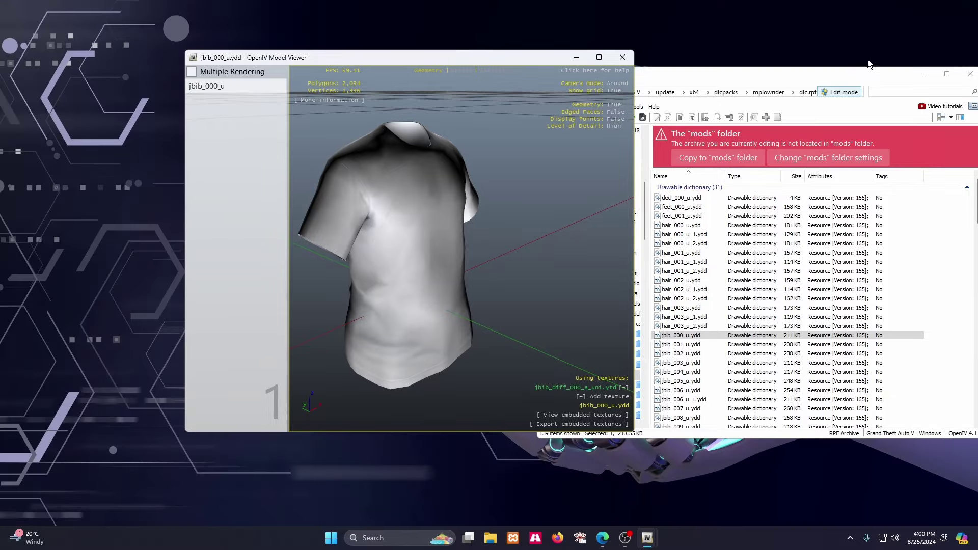
{"action": "left_click_drag", "start_coordinate": [515, 59], "coordinate": [368, 76]}
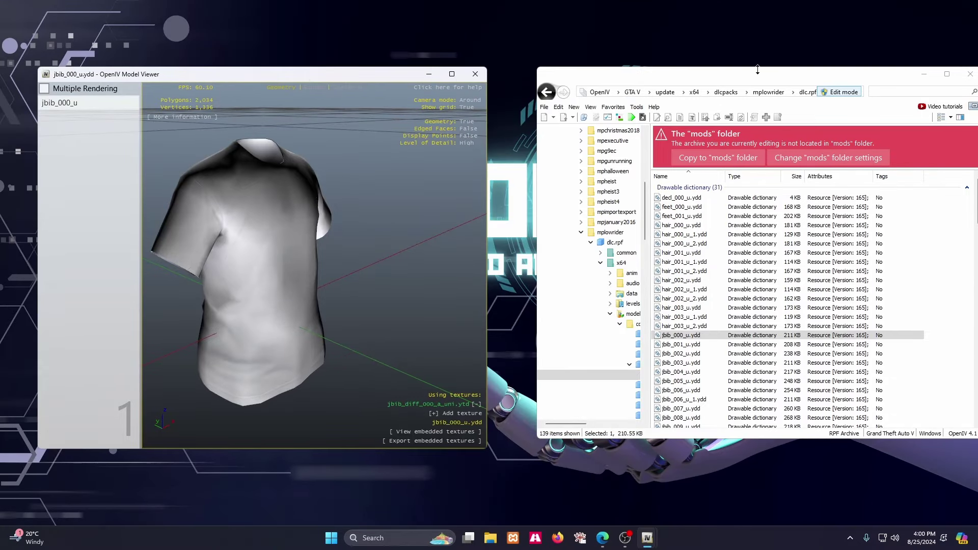
{"action": "left_click_drag", "start_coordinate": [757, 70], "coordinate": [635, 107]}
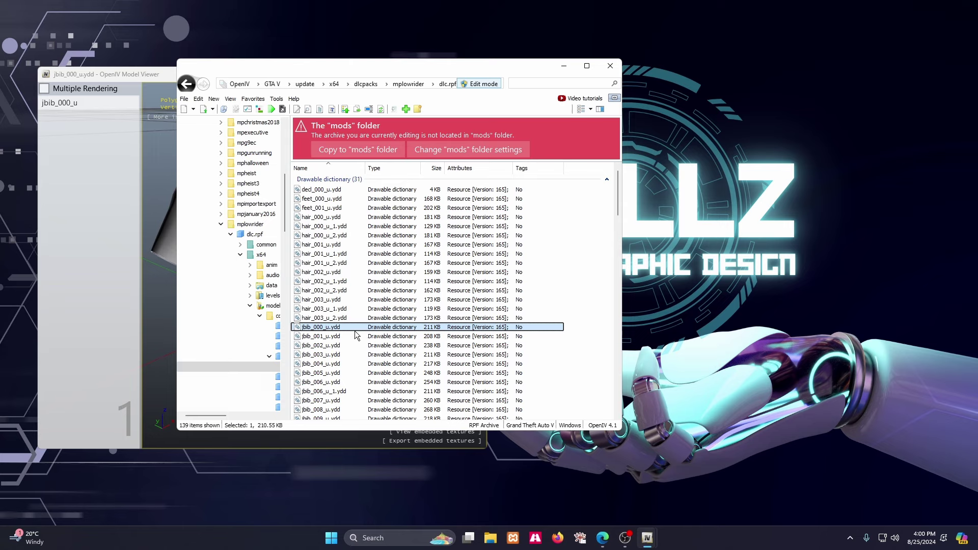
{"action": "left_click_drag", "start_coordinate": [355, 332], "coordinate": [732, 326]}
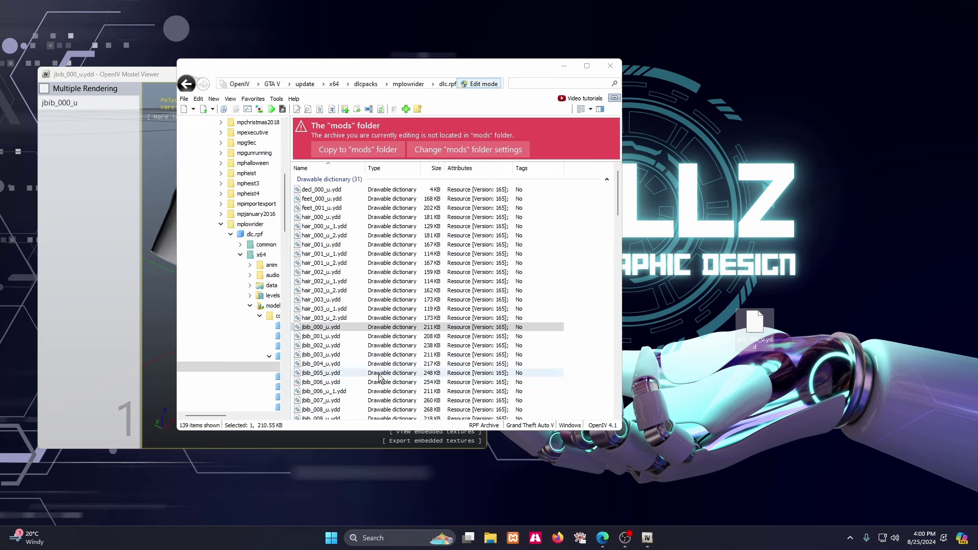
Preview the texture dictionary jbib_diff_000_a_uni.ytd in the texture editor, close the preview, and copy the file to the desktop.
{"action": "scroll", "coordinate": [357, 357], "scroll_direction": "down", "scroll_amount": 4}
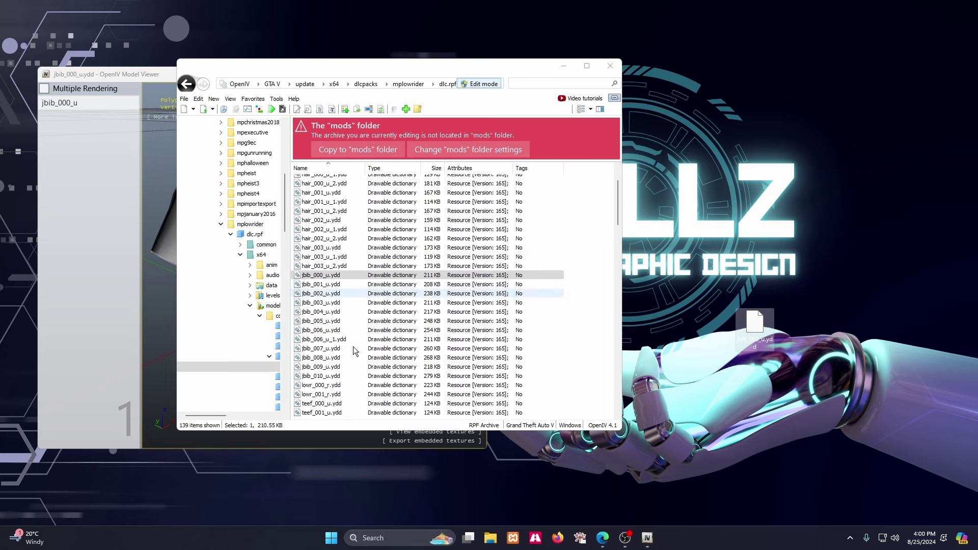
{"action": "left_click", "coordinate": [363, 376]}
{"action": "scroll", "coordinate": [364, 376], "scroll_direction": "down", "scroll_amount": 1}
{"action": "scroll", "coordinate": [364, 375], "scroll_direction": "down", "scroll_amount": 6}
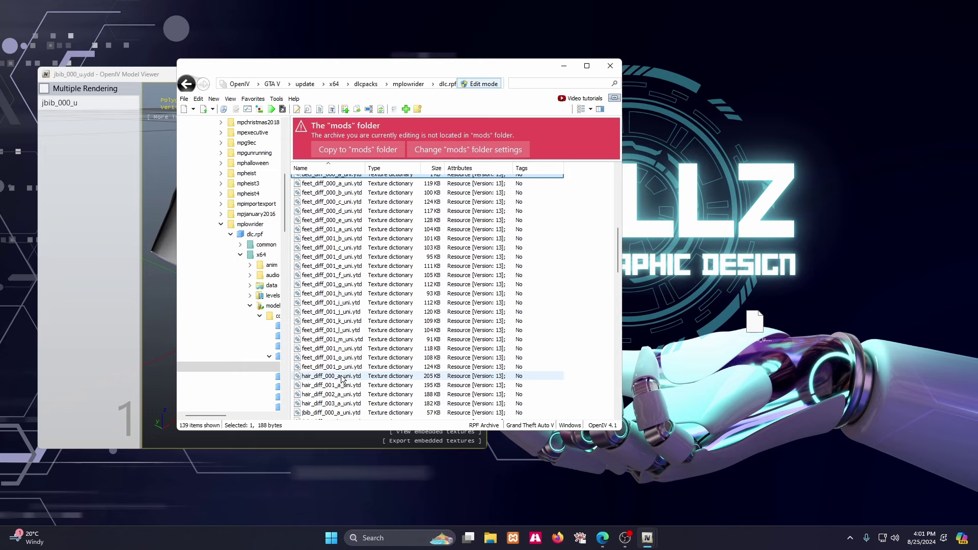
{"action": "scroll", "coordinate": [338, 375], "scroll_direction": "down", "scroll_amount": 2}
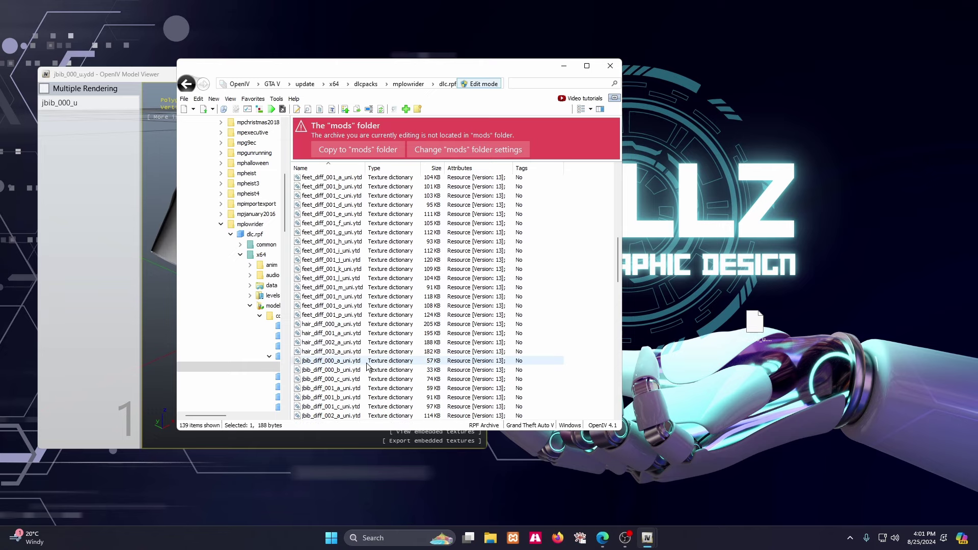
{"action": "double_click", "coordinate": [339, 363]}
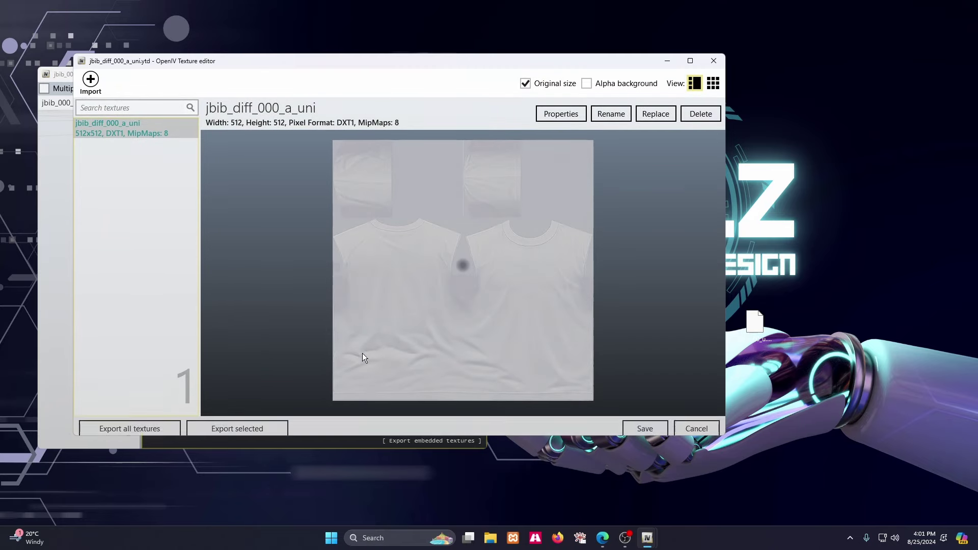
{"action": "left_click", "coordinate": [714, 60]}
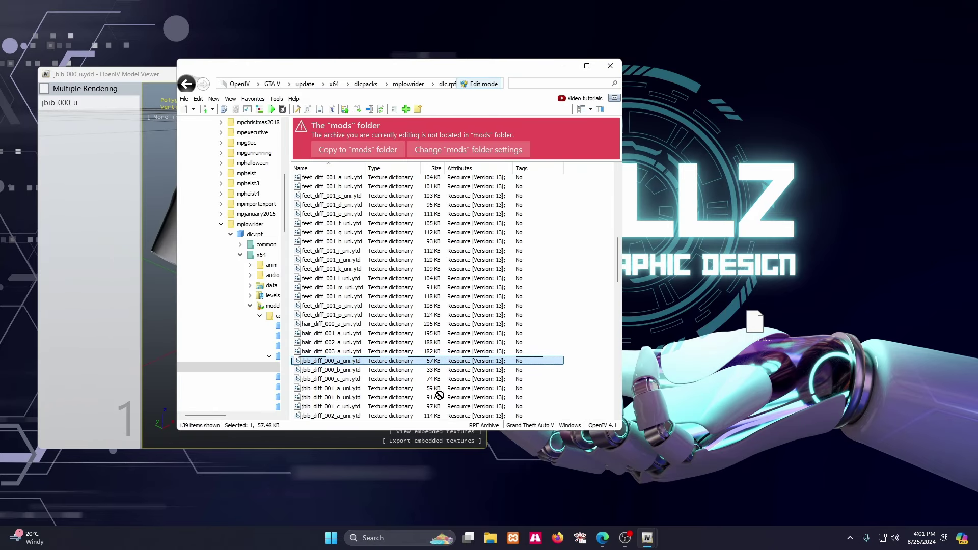
{"action": "left_click_drag", "start_coordinate": [439, 396], "coordinate": [808, 334]}
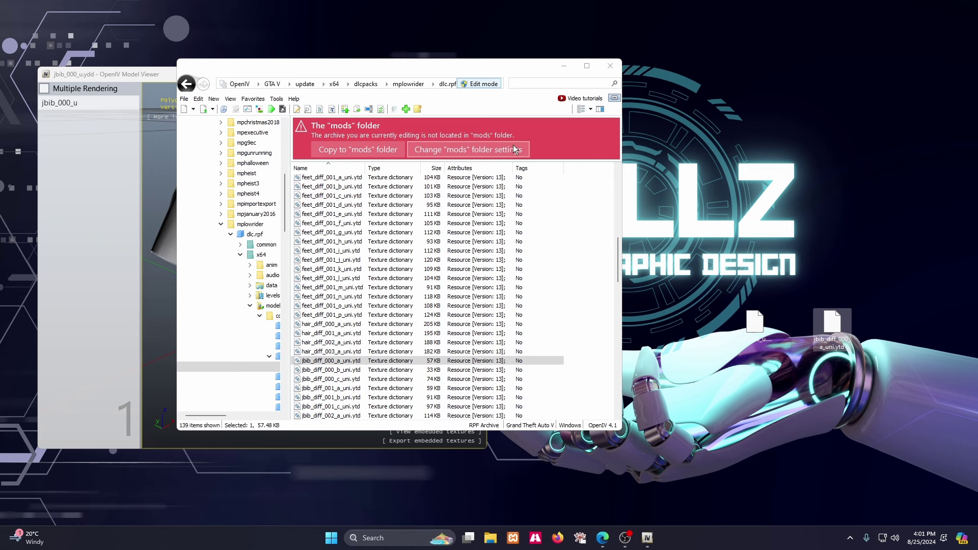
Close the model viewer and open the CLOTHING folder inside the mods folder.
{"action": "left_click", "coordinate": [156, 75]}
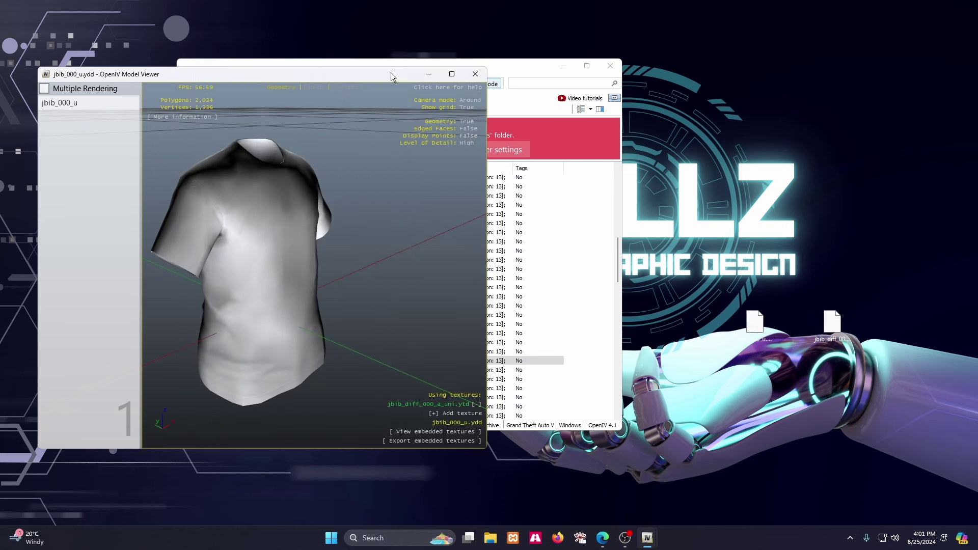
{"action": "left_click", "coordinate": [475, 75]}
{"action": "left_click_drag", "start_coordinate": [576, 69], "coordinate": [482, 57]}
{"action": "scroll", "coordinate": [356, 210], "scroll_direction": "up", "scroll_amount": 5}
{"action": "scroll", "coordinate": [210, 176], "scroll_direction": "up", "scroll_amount": 5}
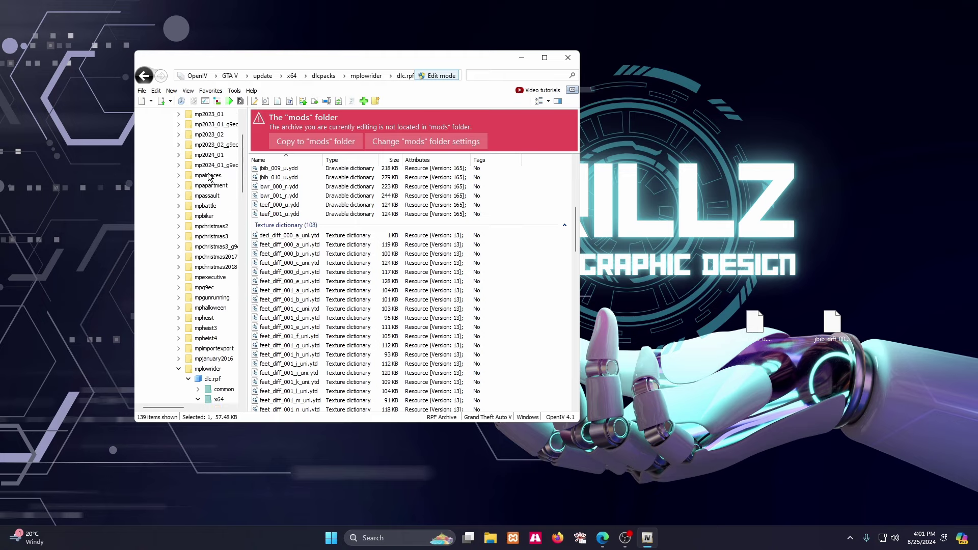
{"action": "scroll", "coordinate": [209, 177], "scroll_direction": "up", "scroll_amount": 3}
{"action": "left_click", "coordinate": [172, 124]}
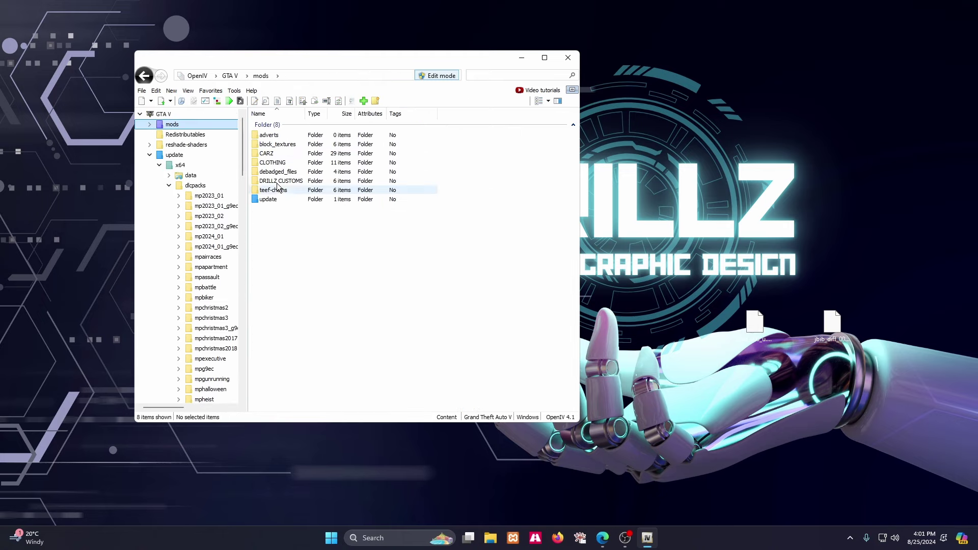
{"action": "double_click", "coordinate": [289, 163]}
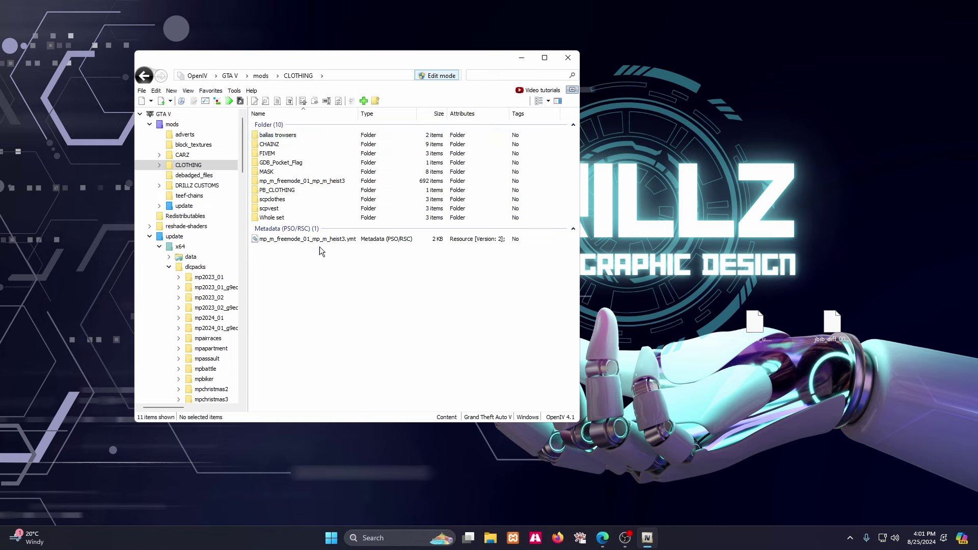
Create a new folder named Tutorial T-shirt inside CLOTHING.
{"action": "right_click", "coordinate": [320, 278]}
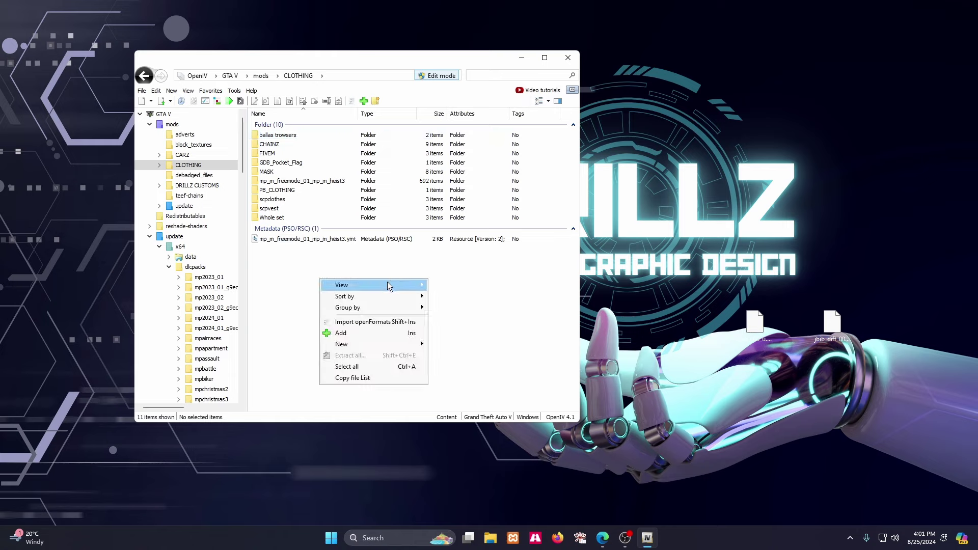
{"action": "mouse_move", "coordinate": [404, 345]}
{"action": "left_click", "coordinate": [474, 344]}
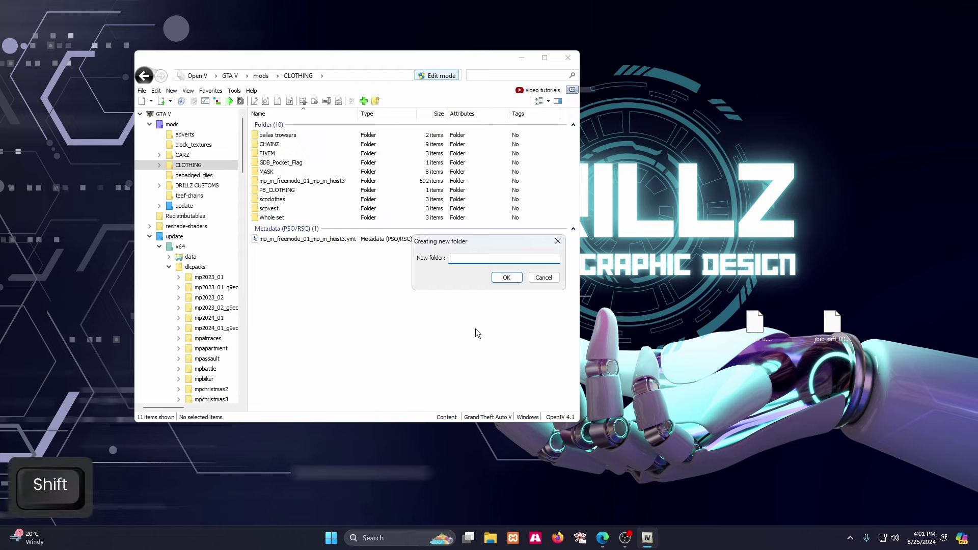
{"action": "type", "text": "Tutorial"}
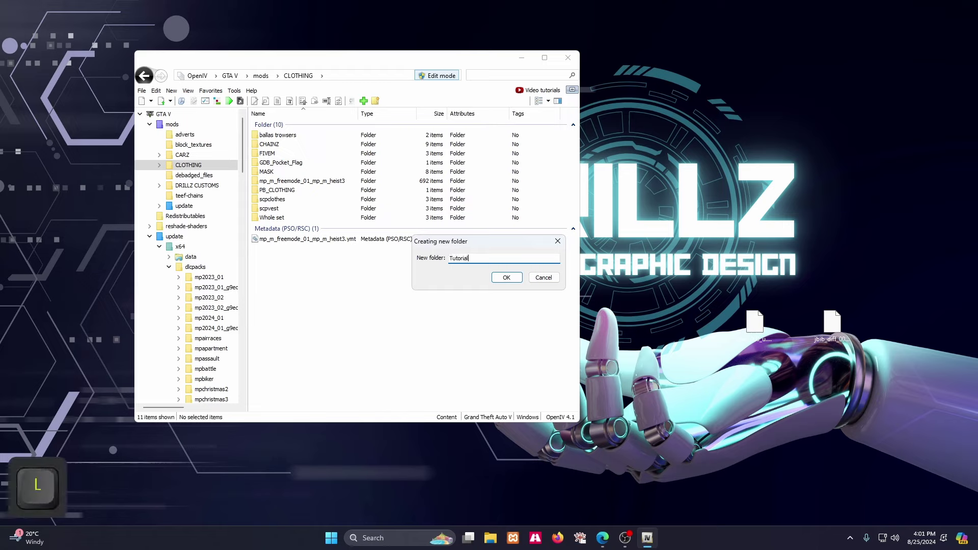
{"action": "type", "text": " T-shirt"}
{"action": "left_click", "coordinate": [501, 278]}
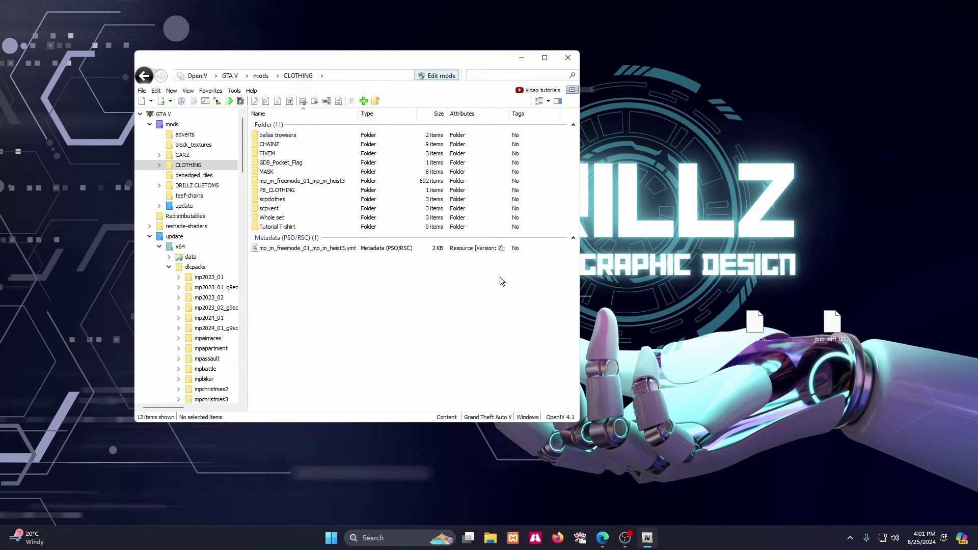
Add the two extracted jbib files from the desktop to the Tutorial T-shirt folder and inspect jbib_000_u.ydd in the model viewer.
{"action": "double_click", "coordinate": [312, 226]}
{"action": "left_click_drag", "start_coordinate": [637, 352], "coordinate": [387, 245]}
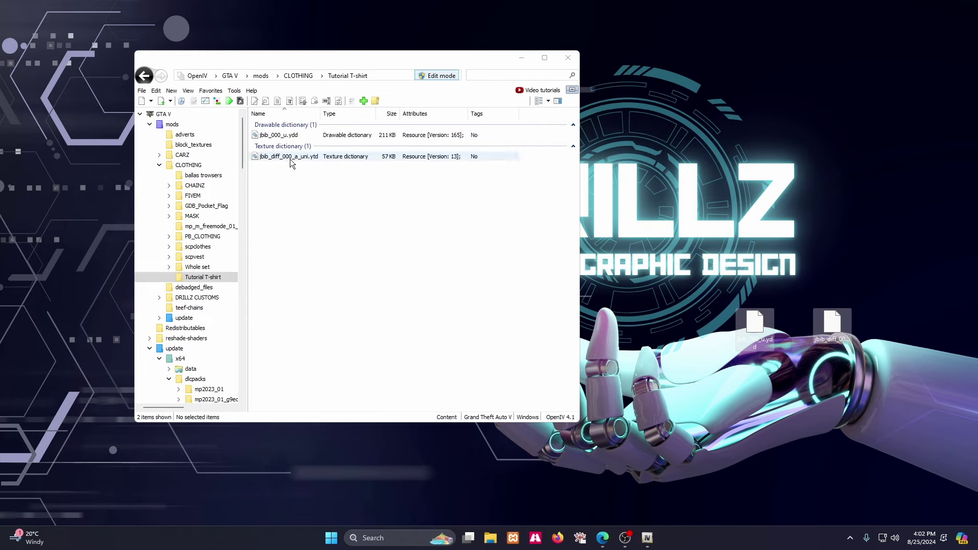
{"action": "left_click", "coordinate": [305, 135]}
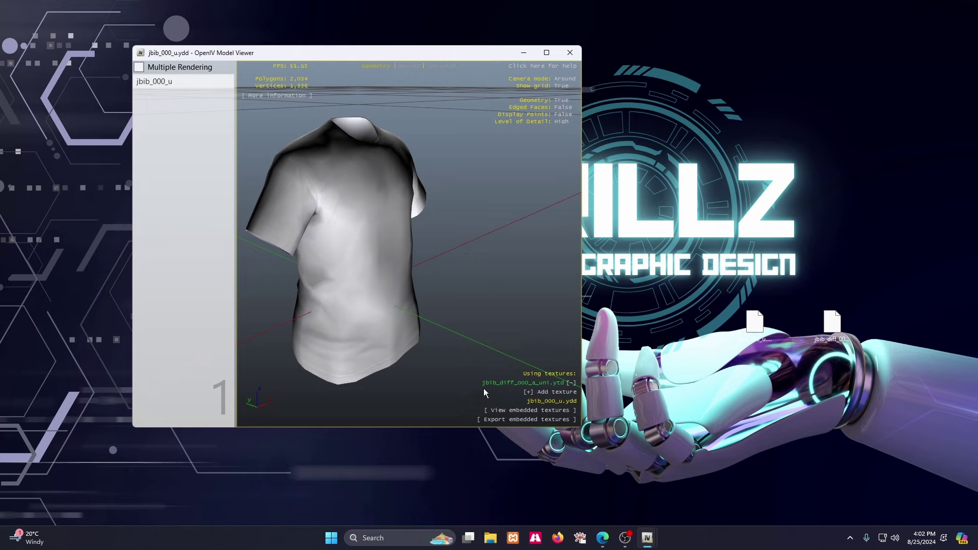
{"action": "left_click_drag", "start_coordinate": [484, 388], "coordinate": [405, 370]}
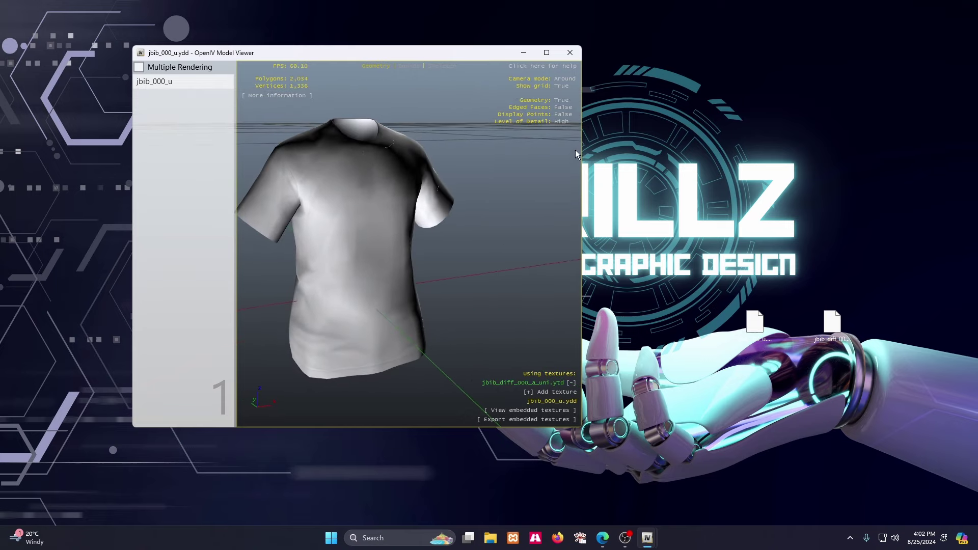
{"action": "left_click", "coordinate": [570, 53]}
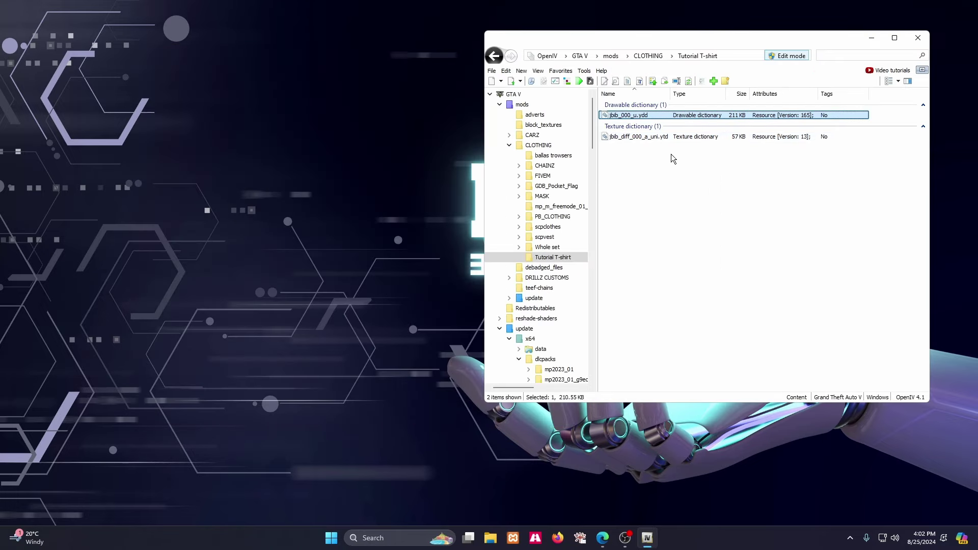
Open jbib_diff_000_a_uni.ytd in the texture editor and export its texture to the desktop as a PNG image.
{"action": "double_click", "coordinate": [670, 137]}
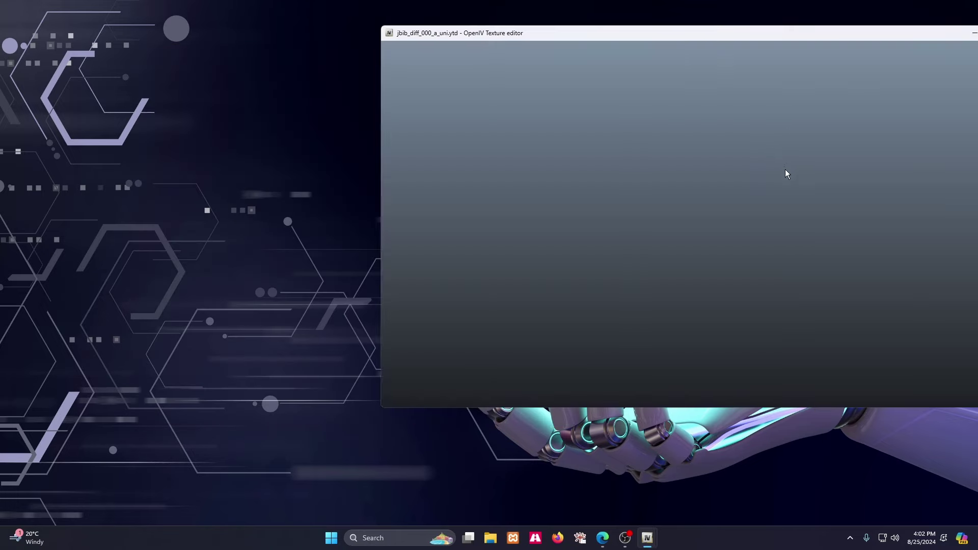
{"action": "left_click_drag", "start_coordinate": [735, 33], "coordinate": [627, 44]}
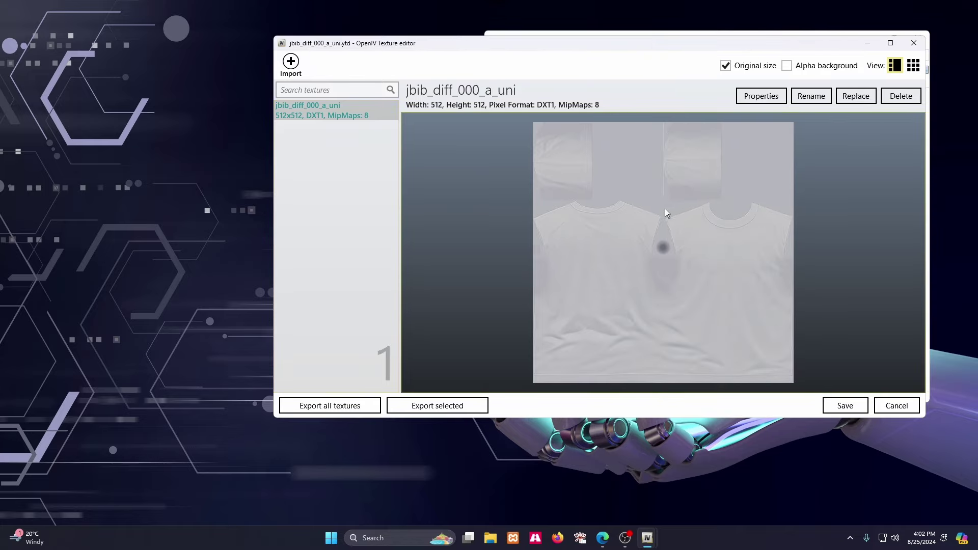
{"action": "left_click", "coordinate": [447, 405]}
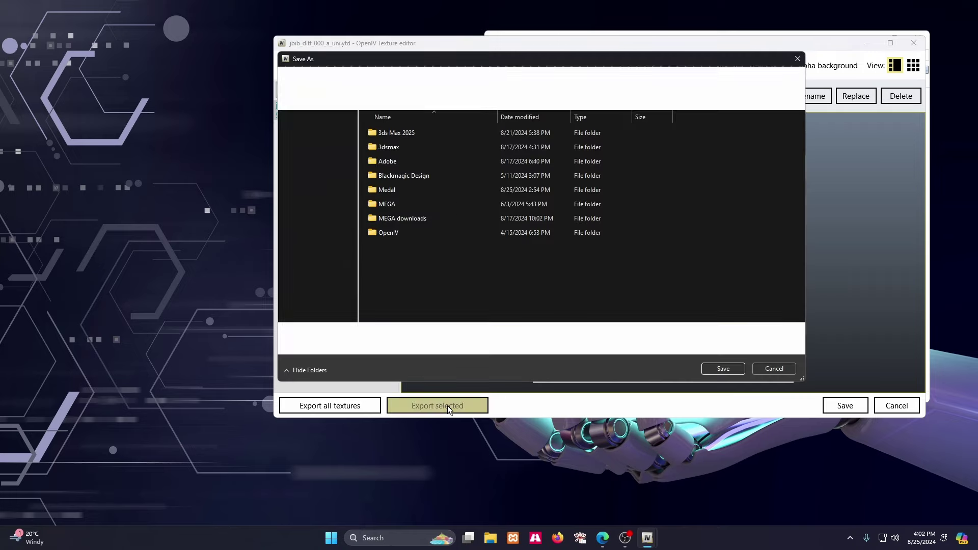
{"action": "left_click", "coordinate": [317, 200]}
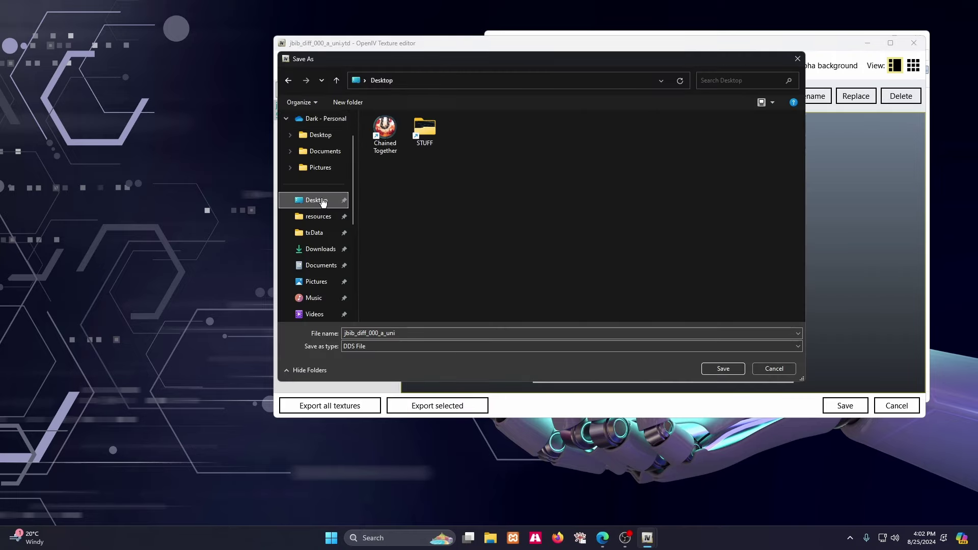
{"action": "left_click", "coordinate": [370, 348]}
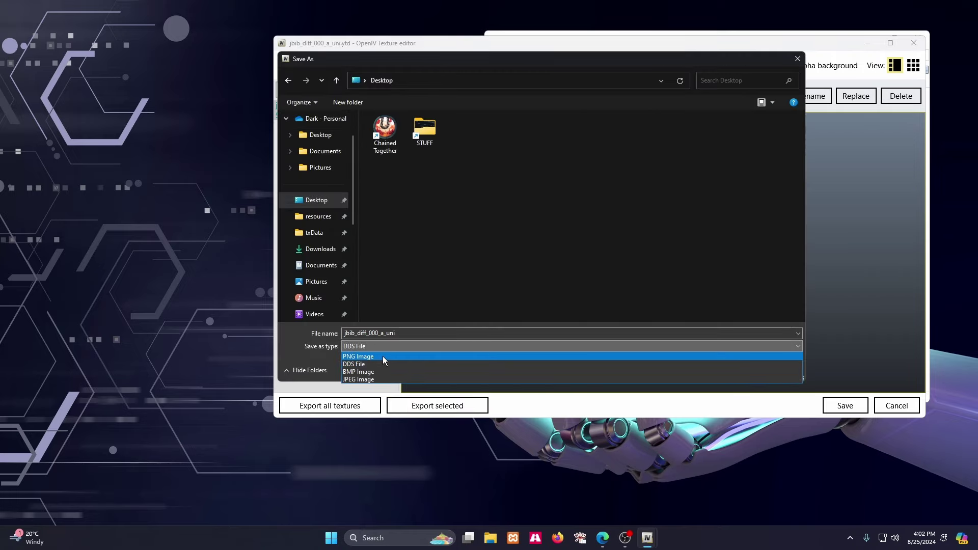
{"action": "left_click", "coordinate": [383, 356]}
{"action": "left_click", "coordinate": [736, 368]}
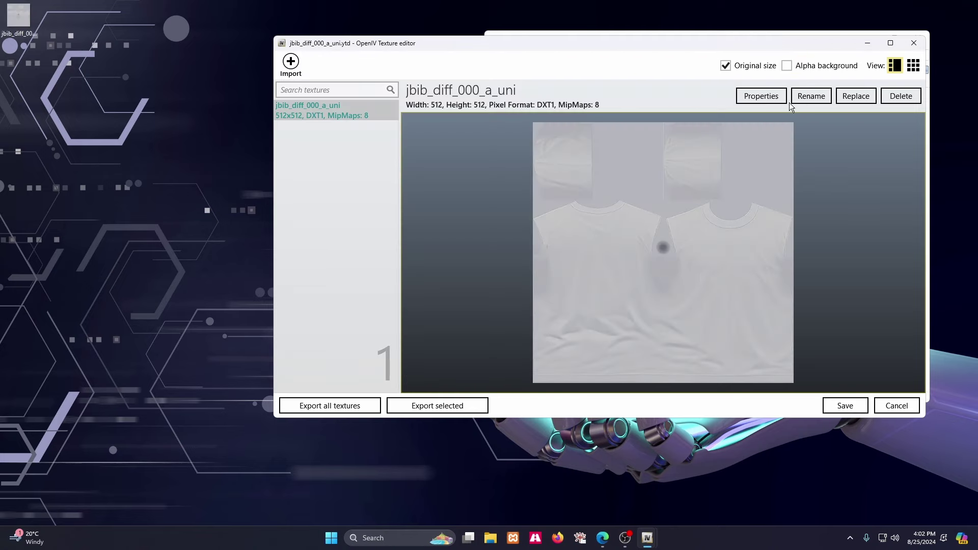
Minimize the texture editor and open the exported jbib_diff_000_a_uni image on the desktop with another program.
{"action": "left_click", "coordinate": [862, 45]}
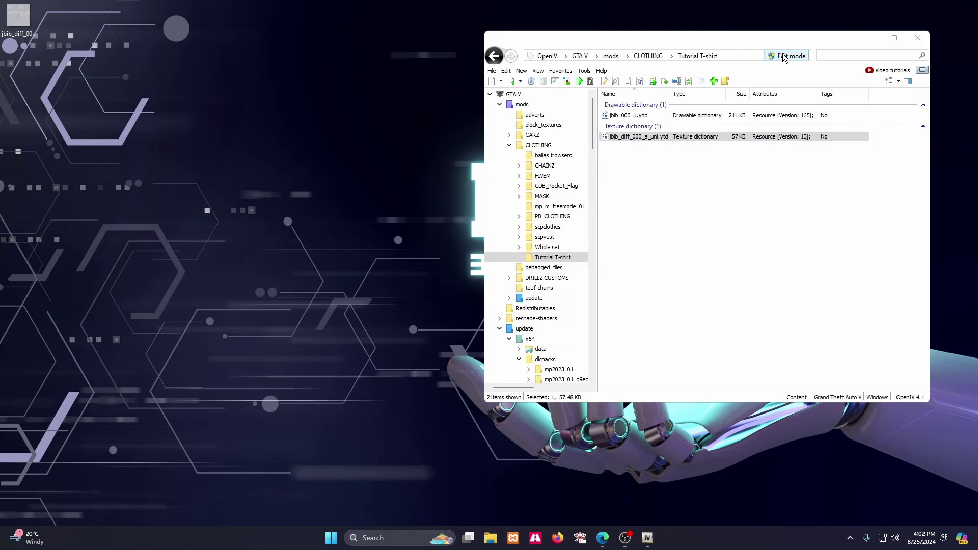
{"action": "right_click", "coordinate": [13, 18]}
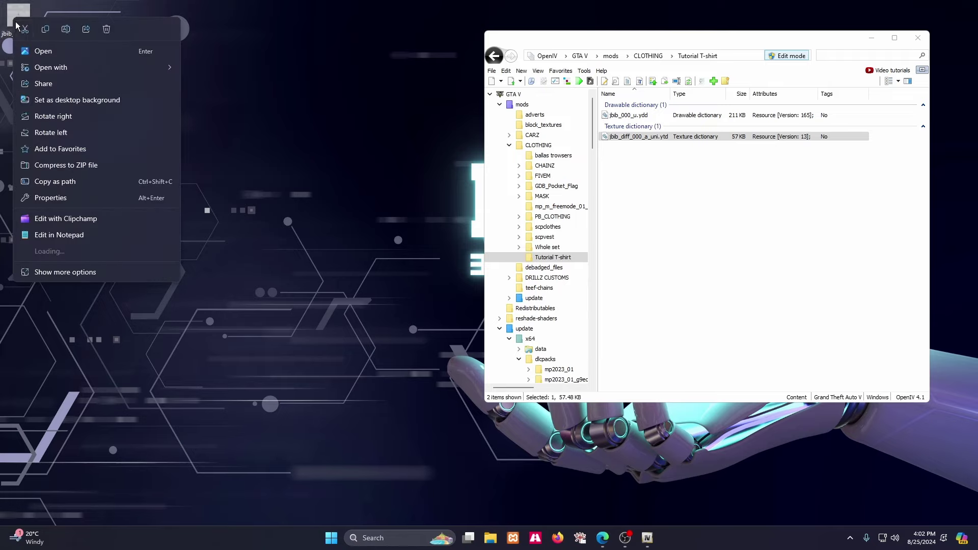
{"action": "mouse_move", "coordinate": [120, 66]}
{"action": "left_click", "coordinate": [241, 69]}
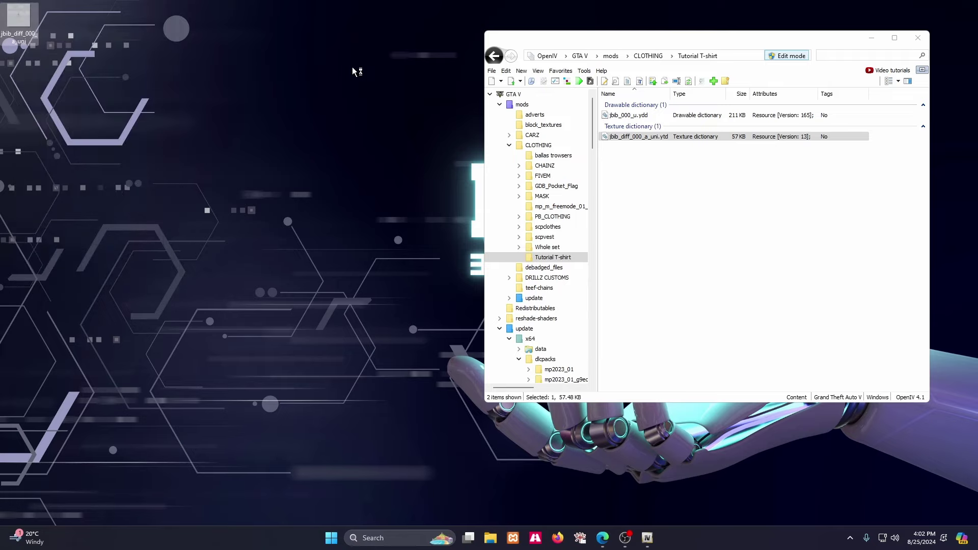